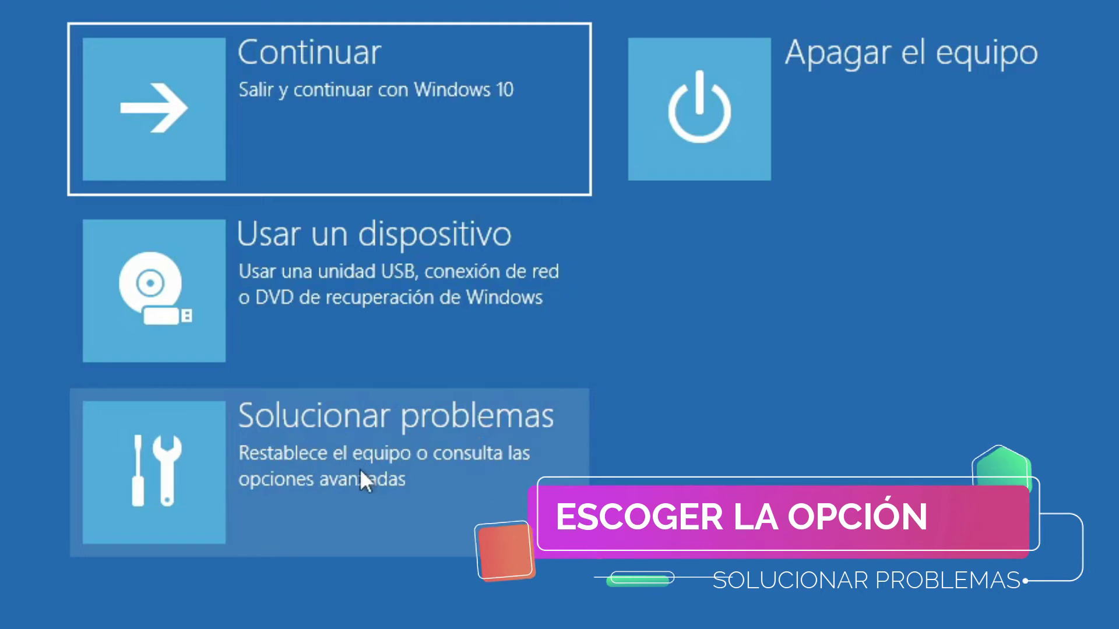
- Choose the troubleshooting option in the recovery environment and restart the computer into the Windows startup settings
click(359, 464)
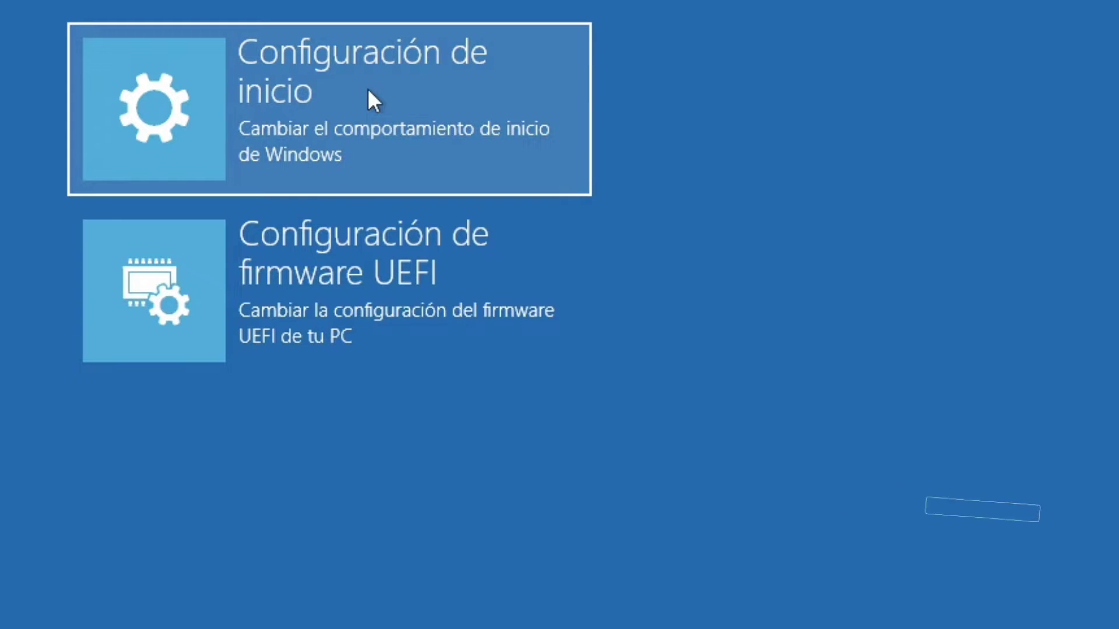
click(368, 90)
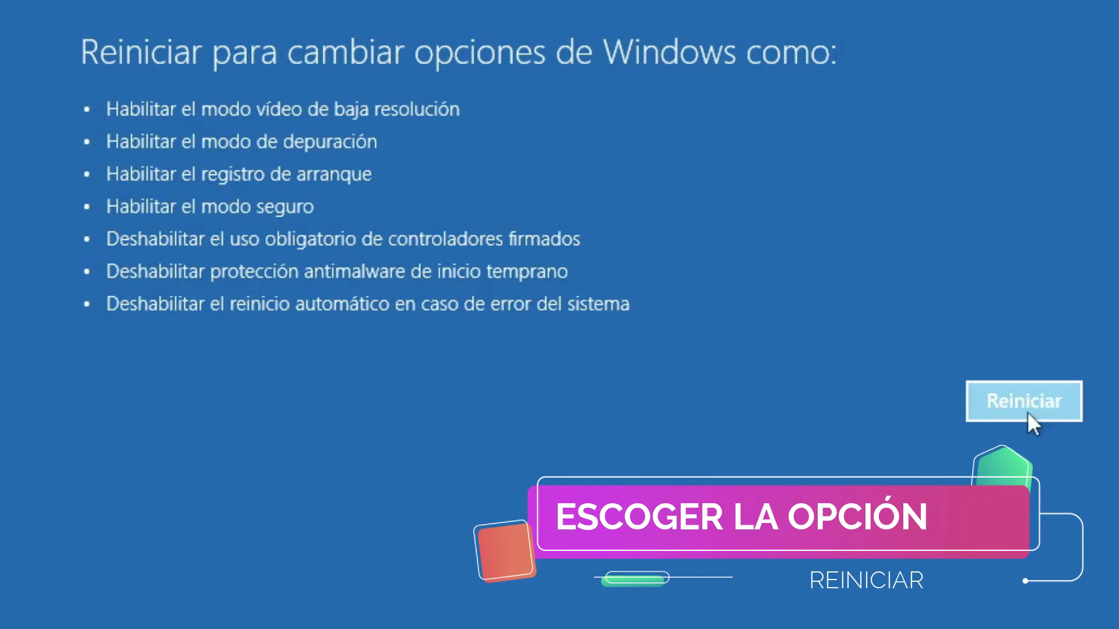
click(1019, 407)
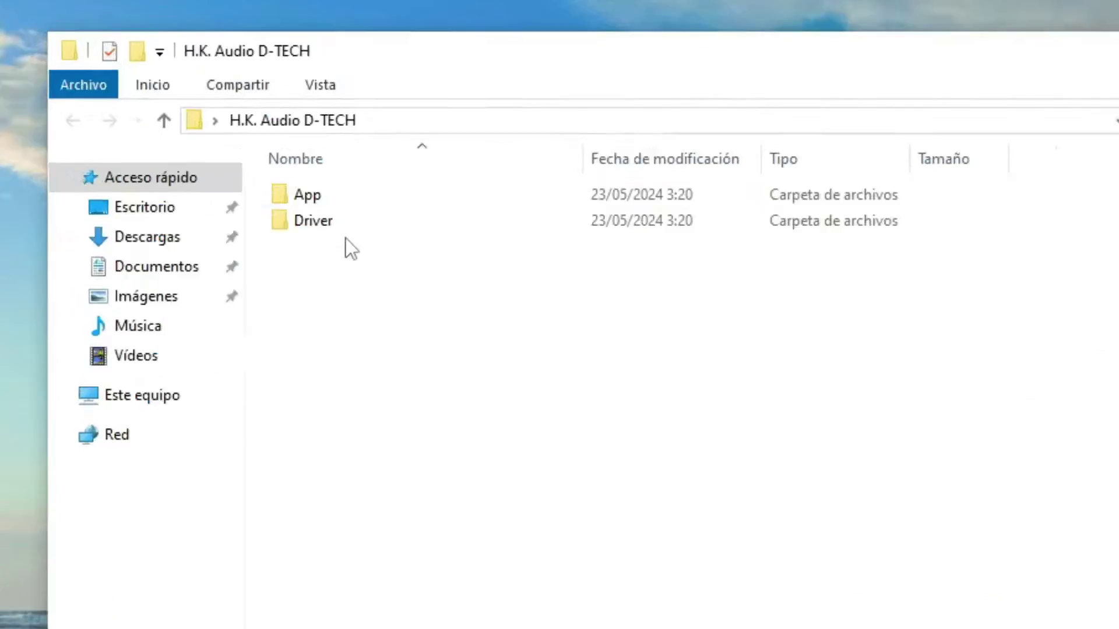
- Inspect the contents of the Driver folder in H.K. Audio D-TECH, and close the folder window
click(314, 219)
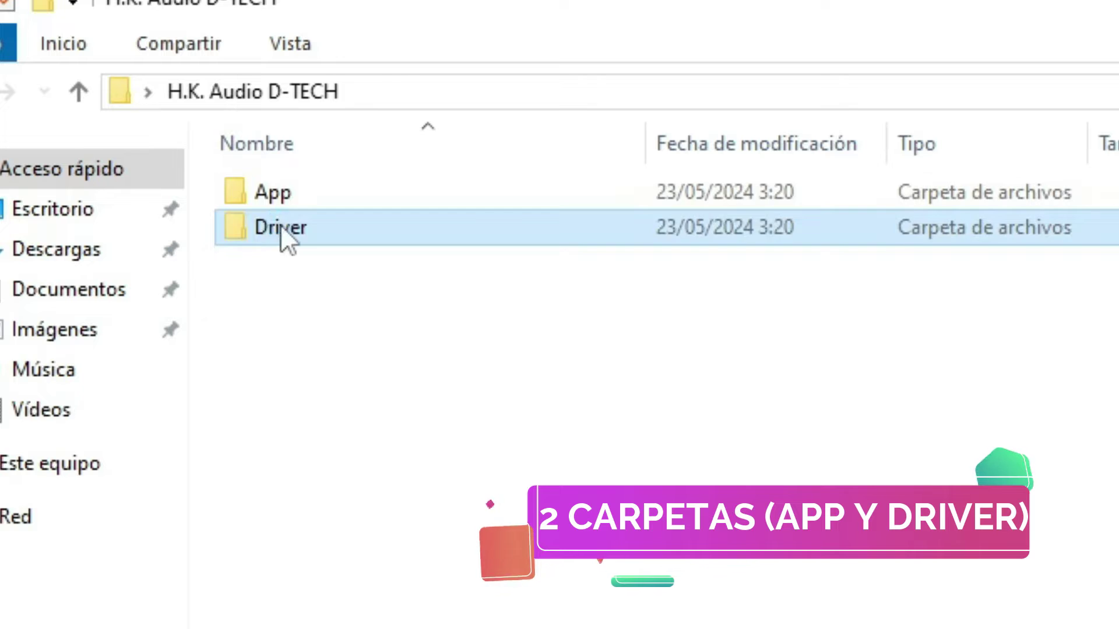
double_click(281, 225)
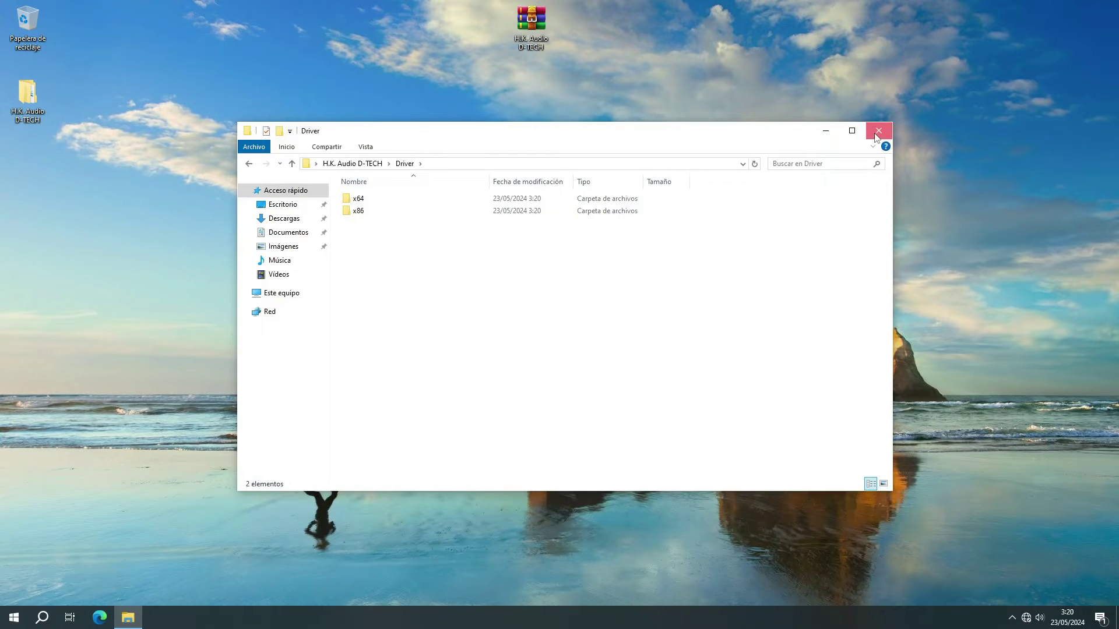
click(879, 125)
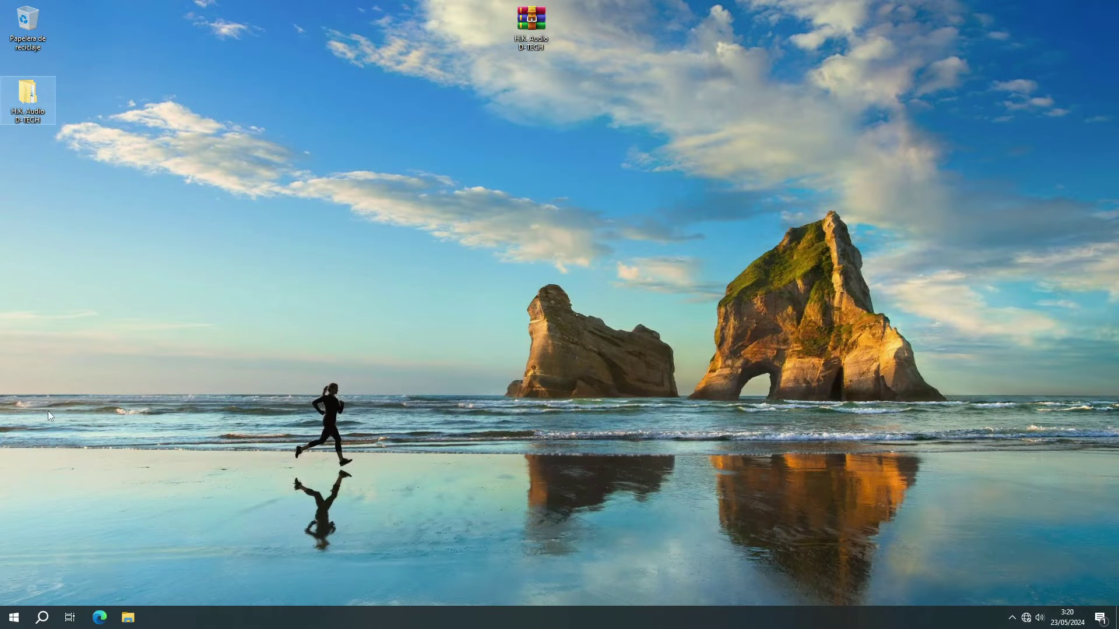
- Open the Device Manager and expand the sound, video and game controllers category
click(15, 618)
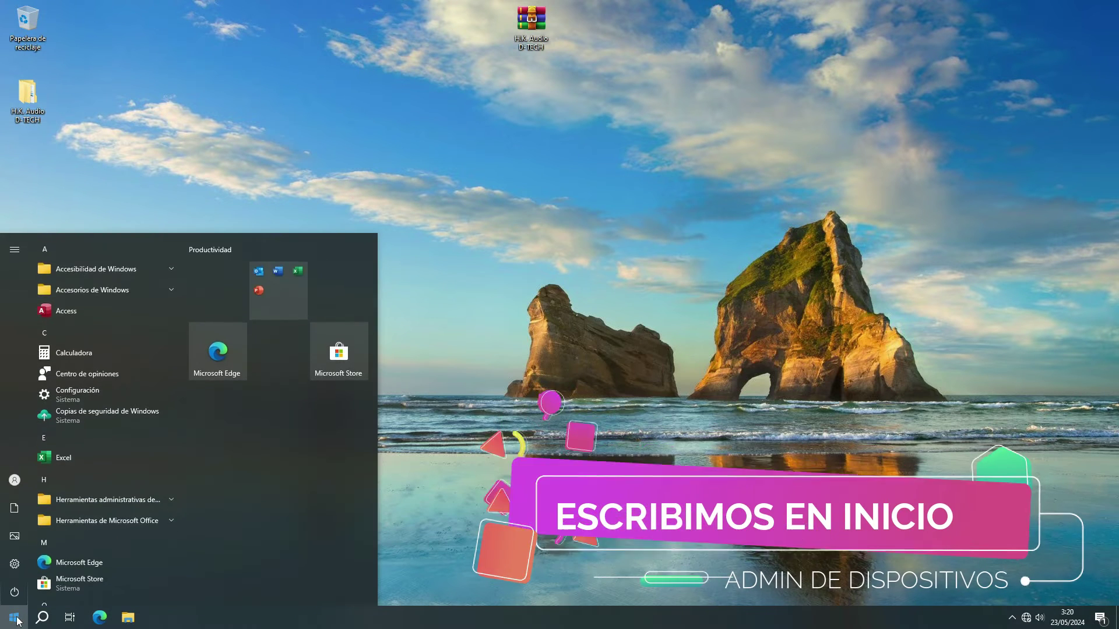
text(administ)
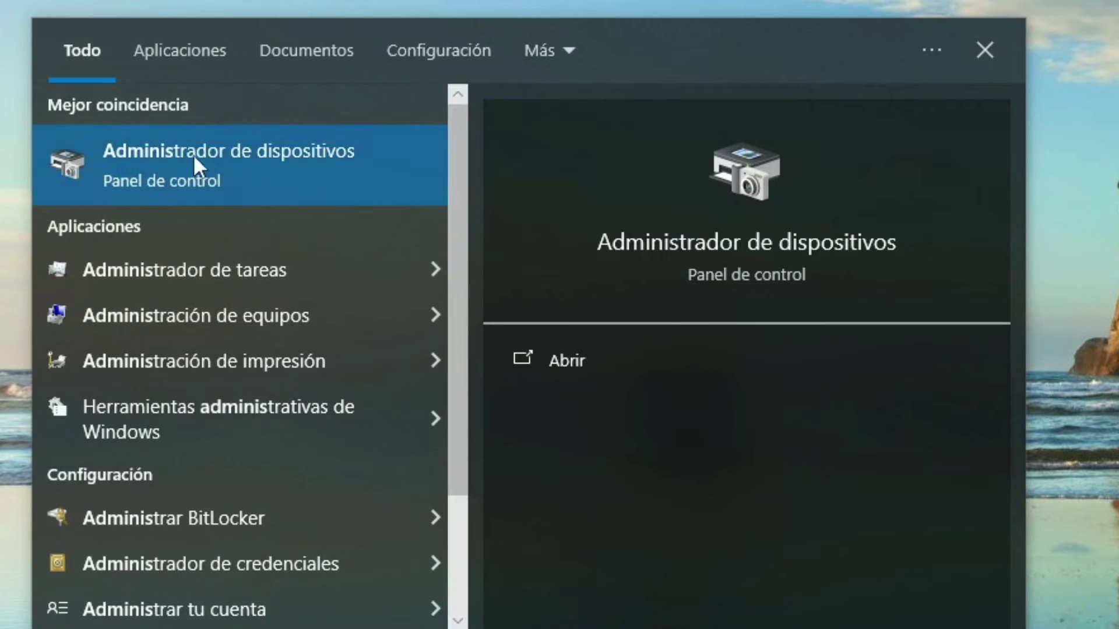
click(215, 161)
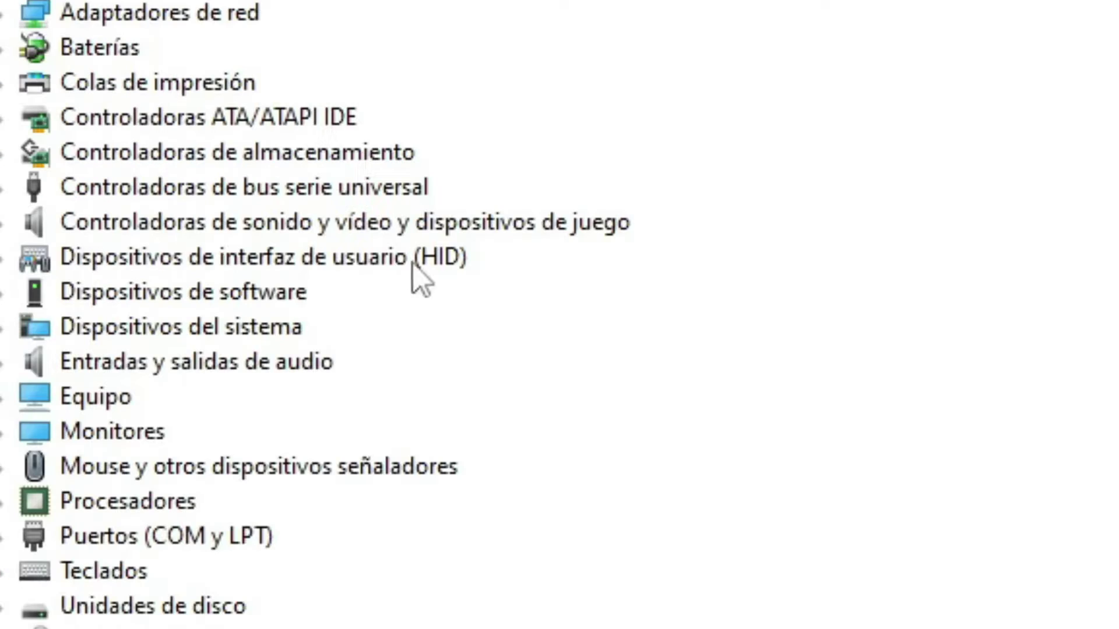
click(7, 226)
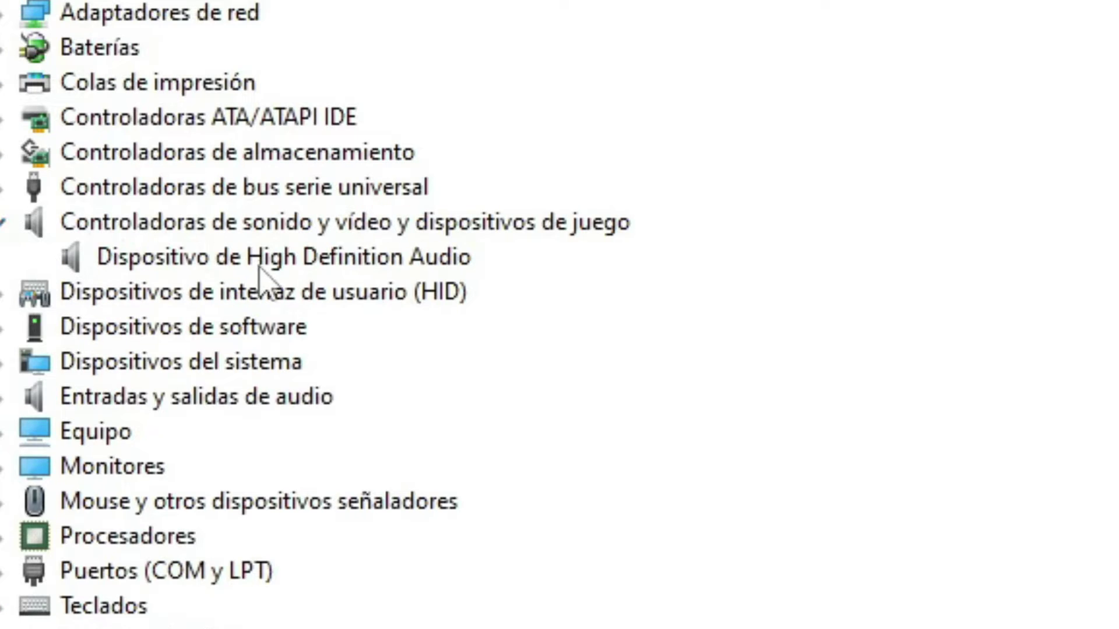
- Start a manual driver update for the High Definition Audio device, choosing from the list of drivers available on the computer
click(335, 261)
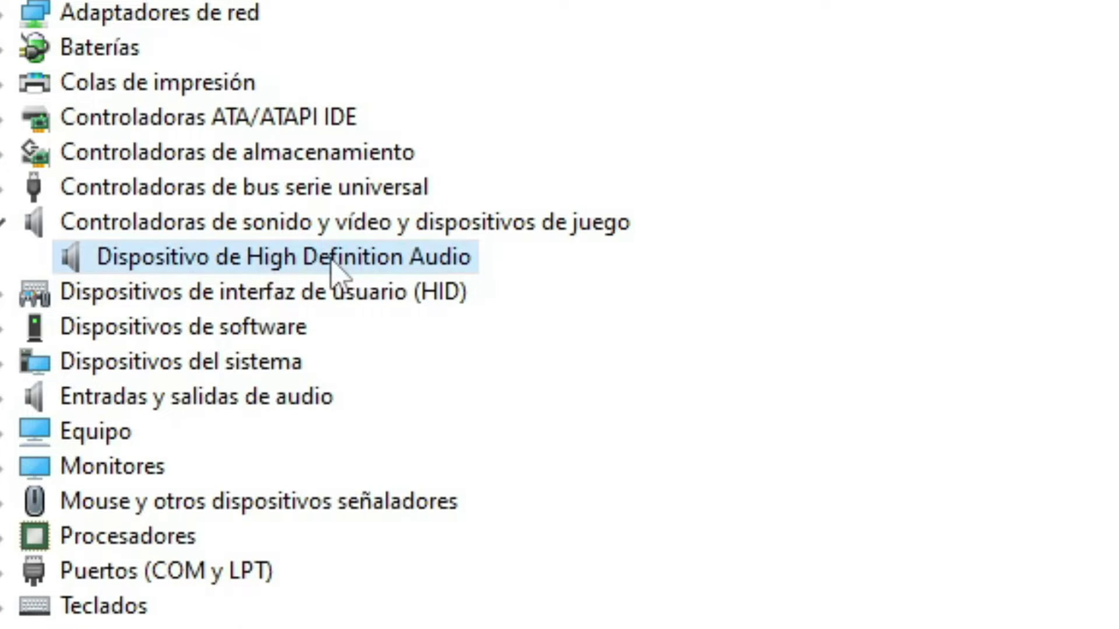
right_click(335, 265)
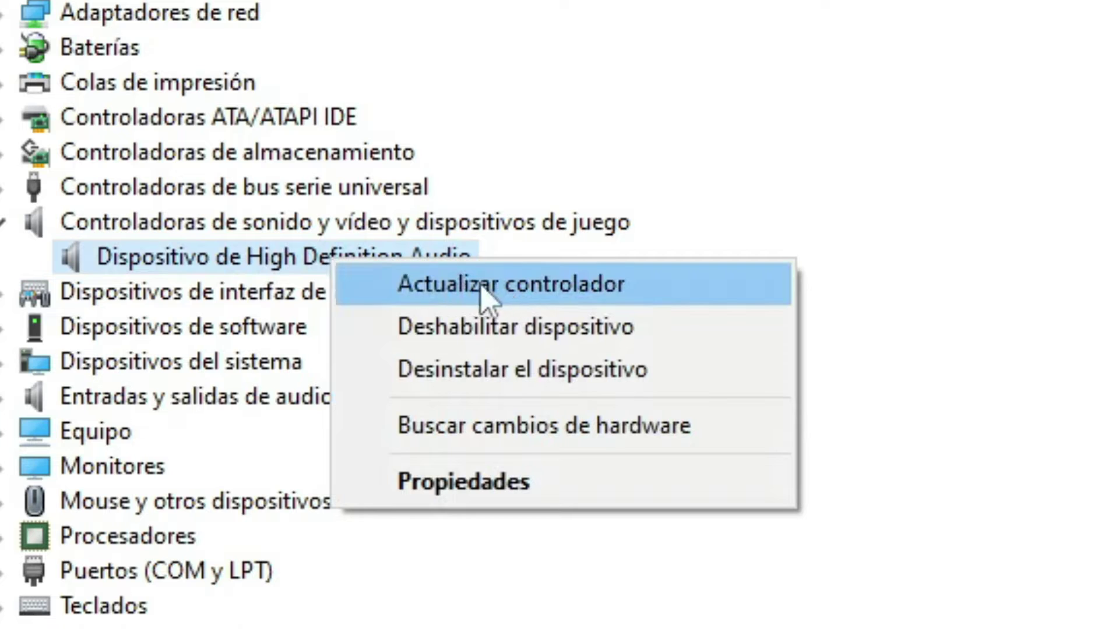
click(498, 291)
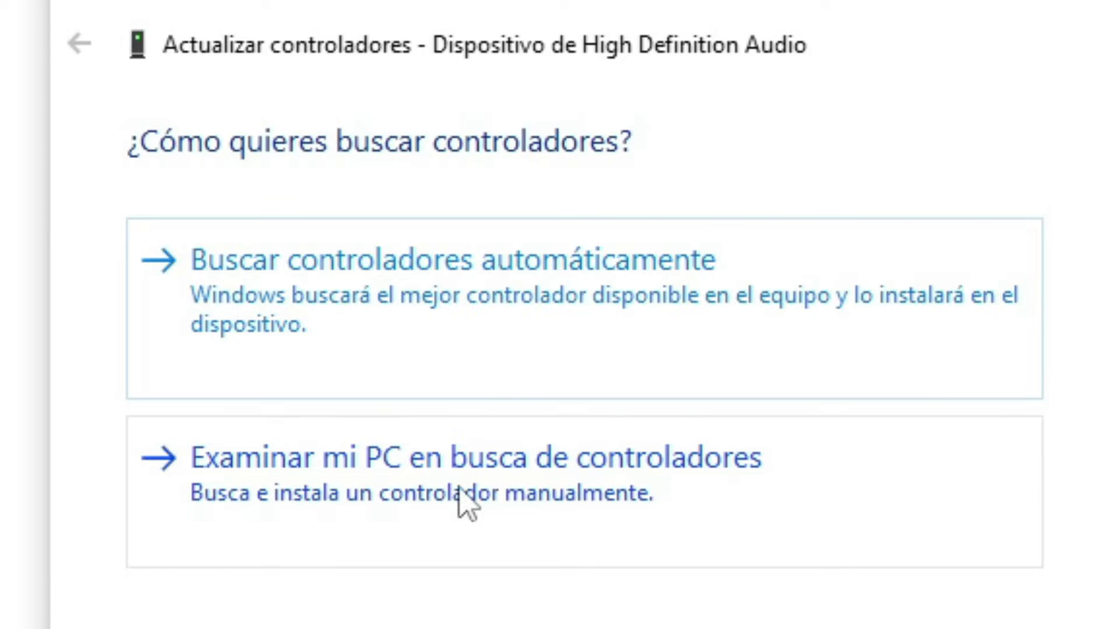
click(460, 489)
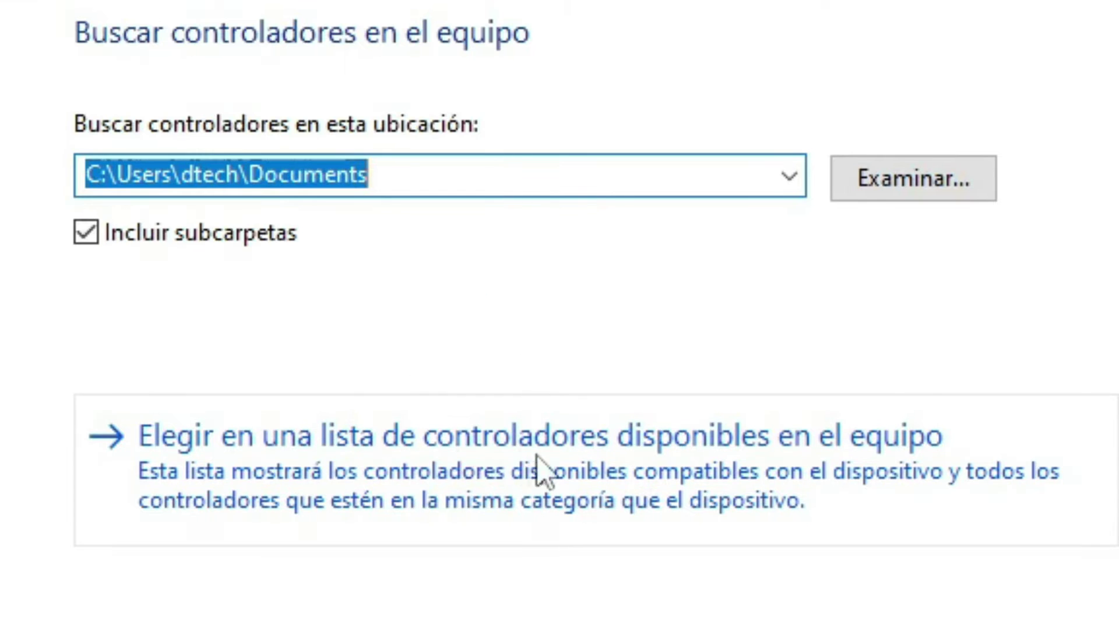
click(491, 460)
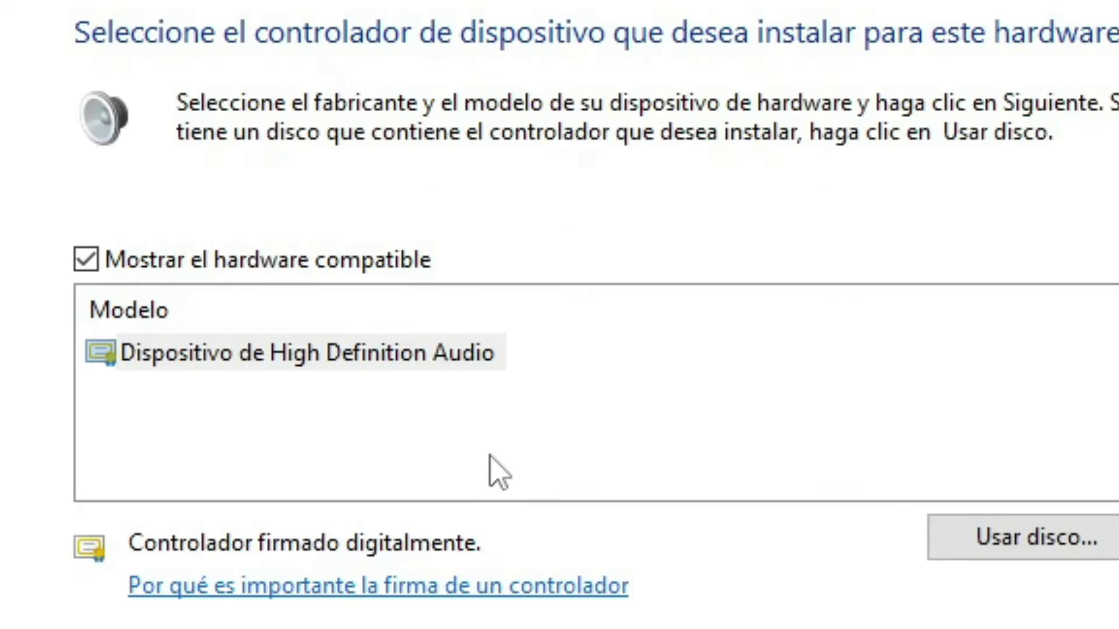
- Load the ClariFi driver file from the Driver\x64 subfolder of H.K. Audio D-TECH on the desktop as the installation disk
click(974, 522)
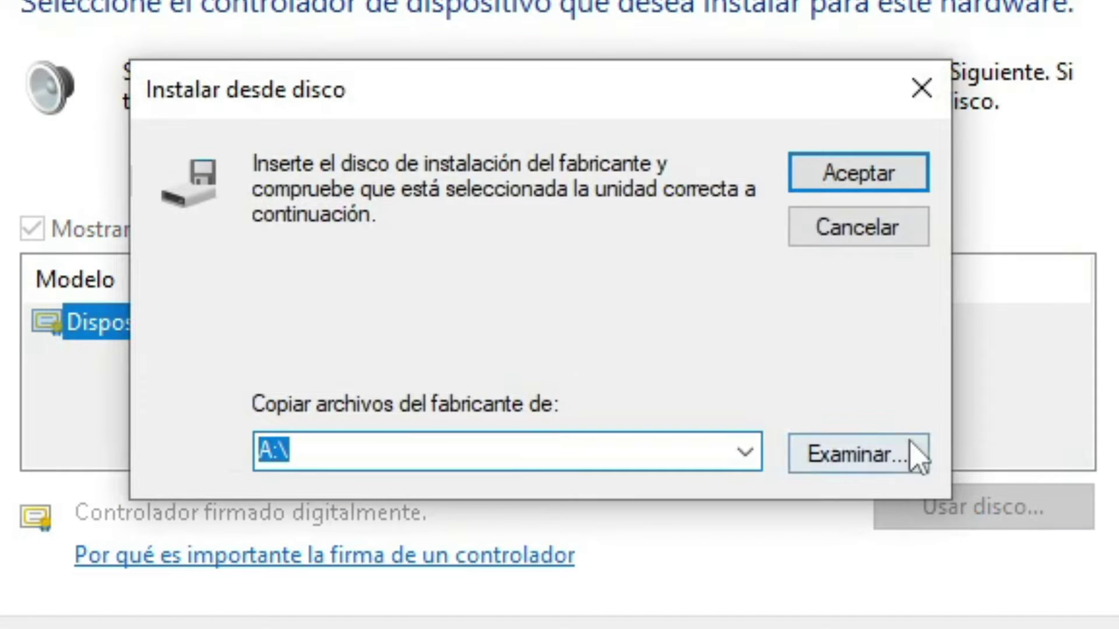
click(874, 466)
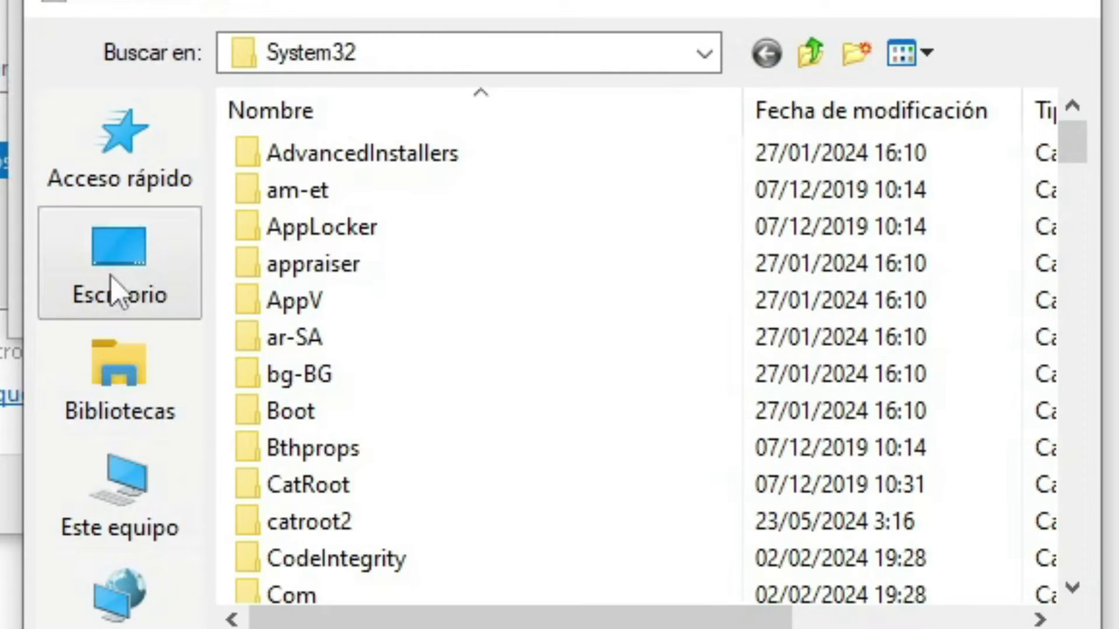
click(112, 279)
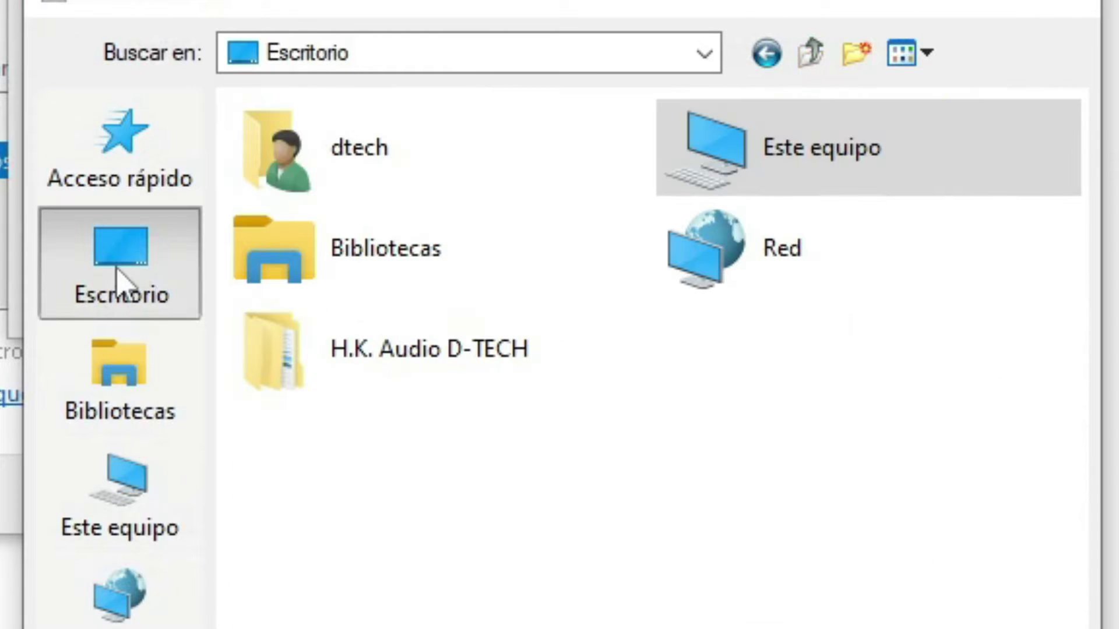
click(413, 334)
double_click(431, 368)
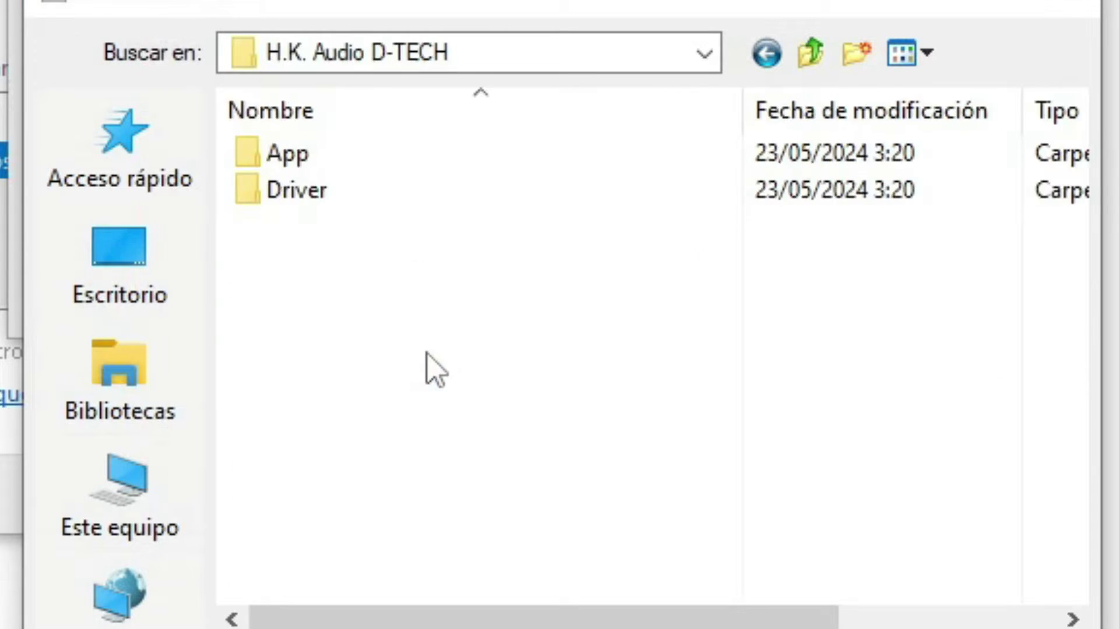
double_click(289, 195)
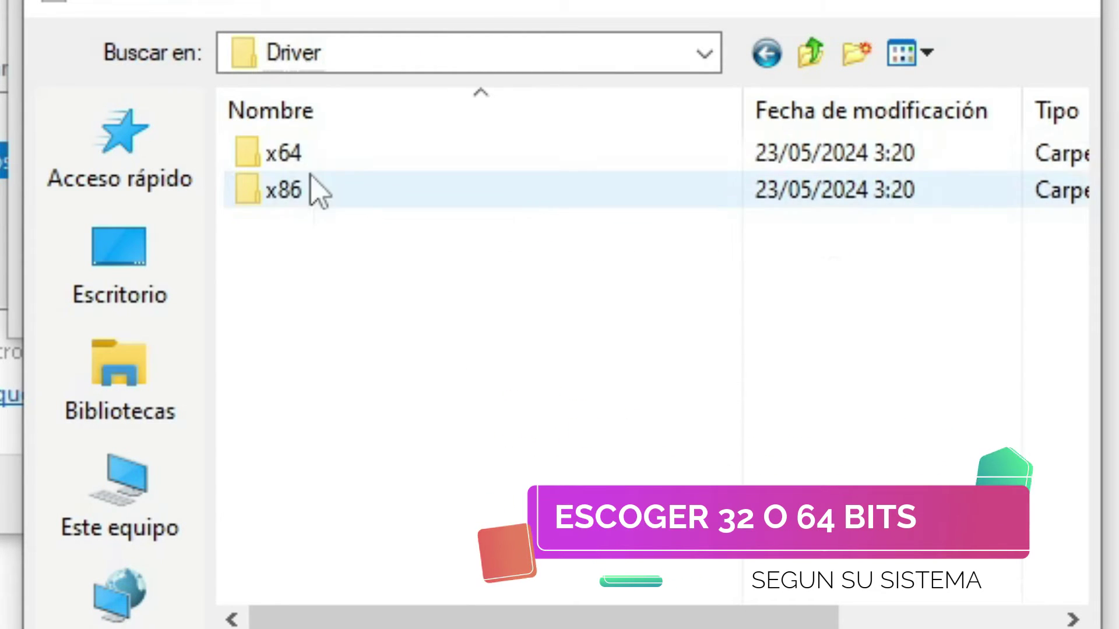
double_click(285, 153)
click(317, 170)
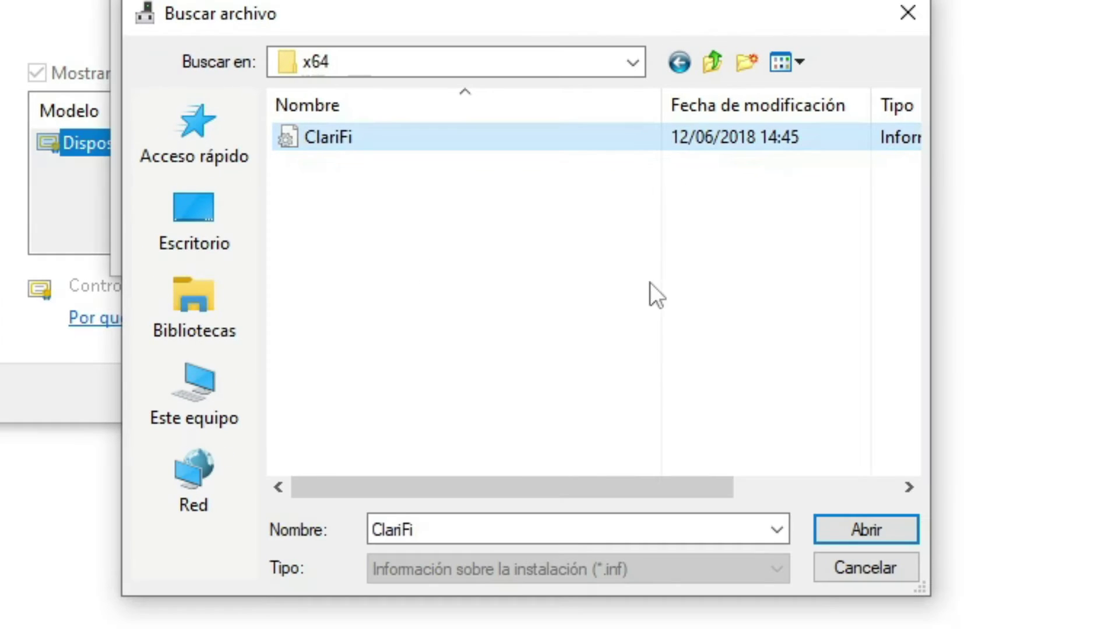
click(859, 525)
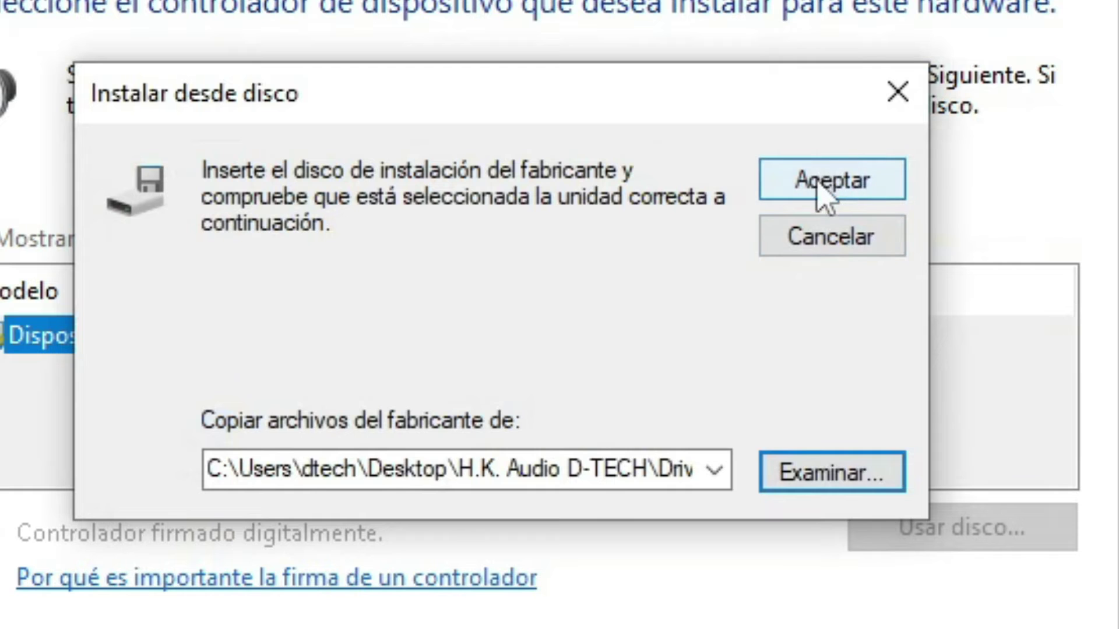
click(817, 181)
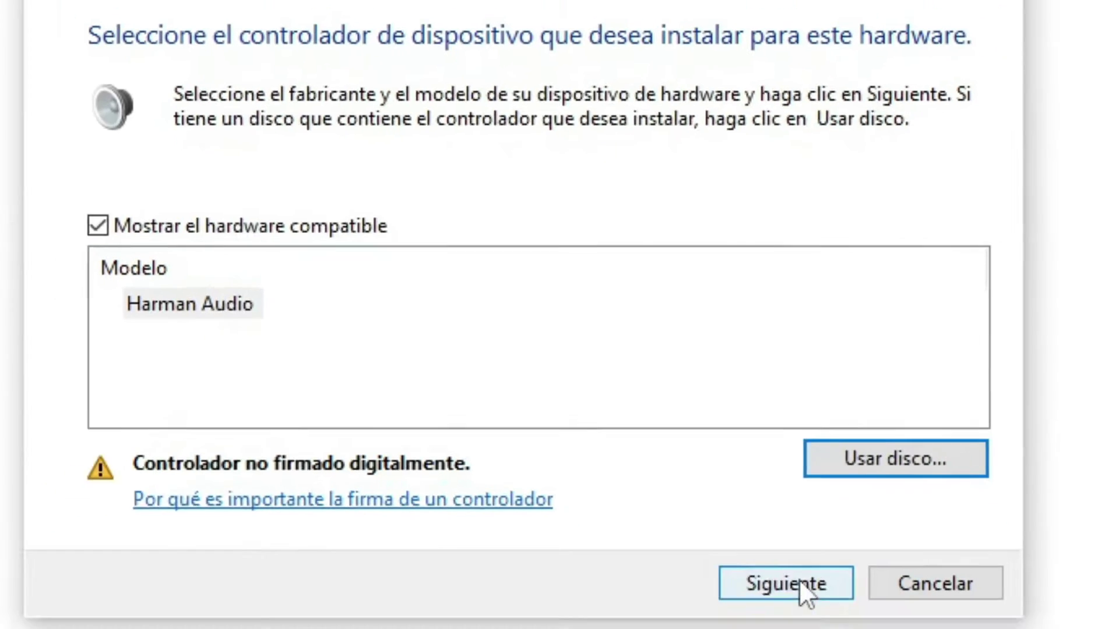
- Install the Harman Audio driver, accepting the compatibility and unsigned-publisher warnings, and close the update wizard and Device Manager
click(787, 563)
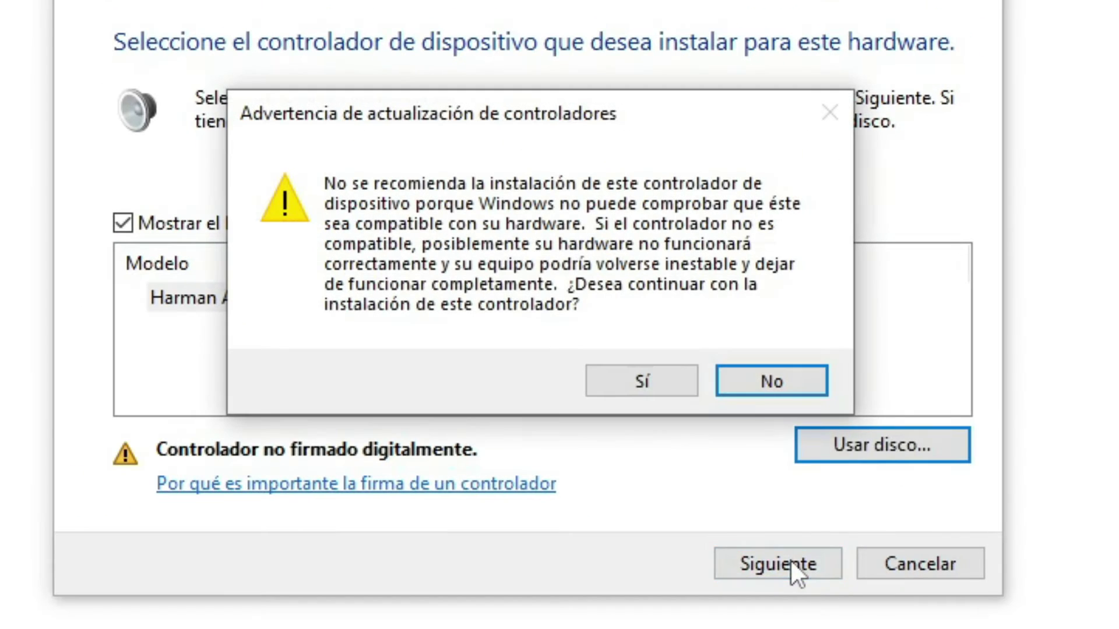
click(624, 383)
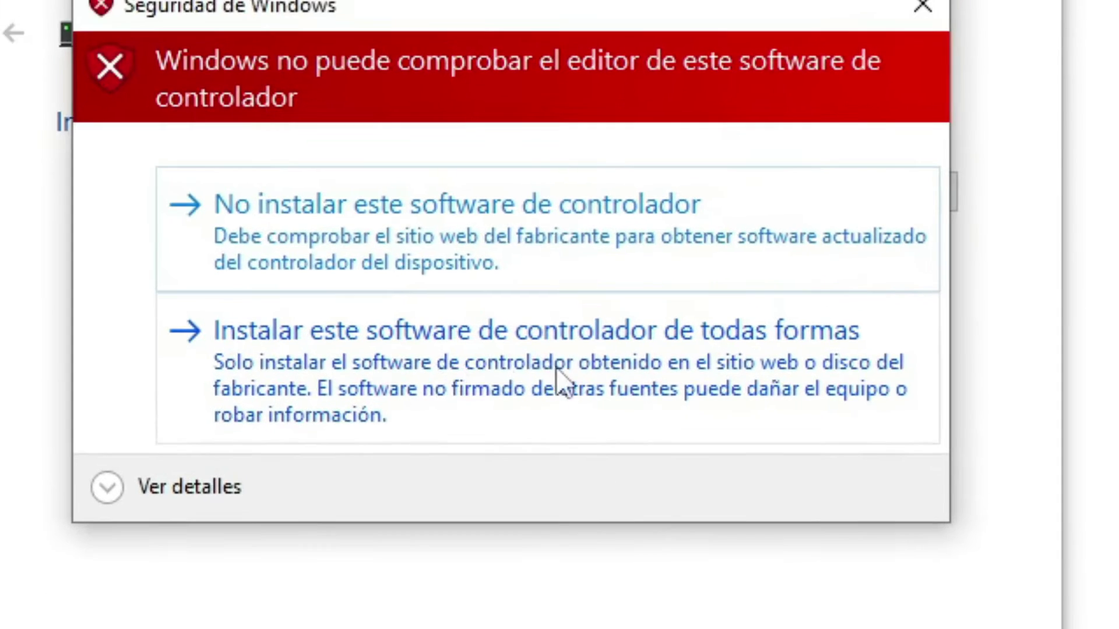
click(469, 381)
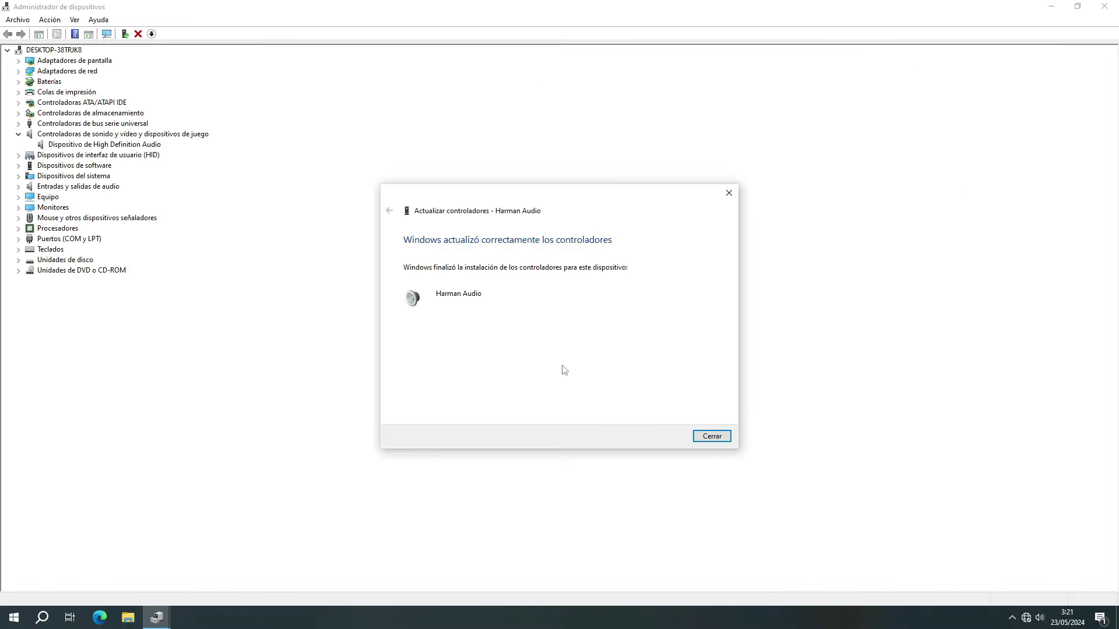
click(712, 436)
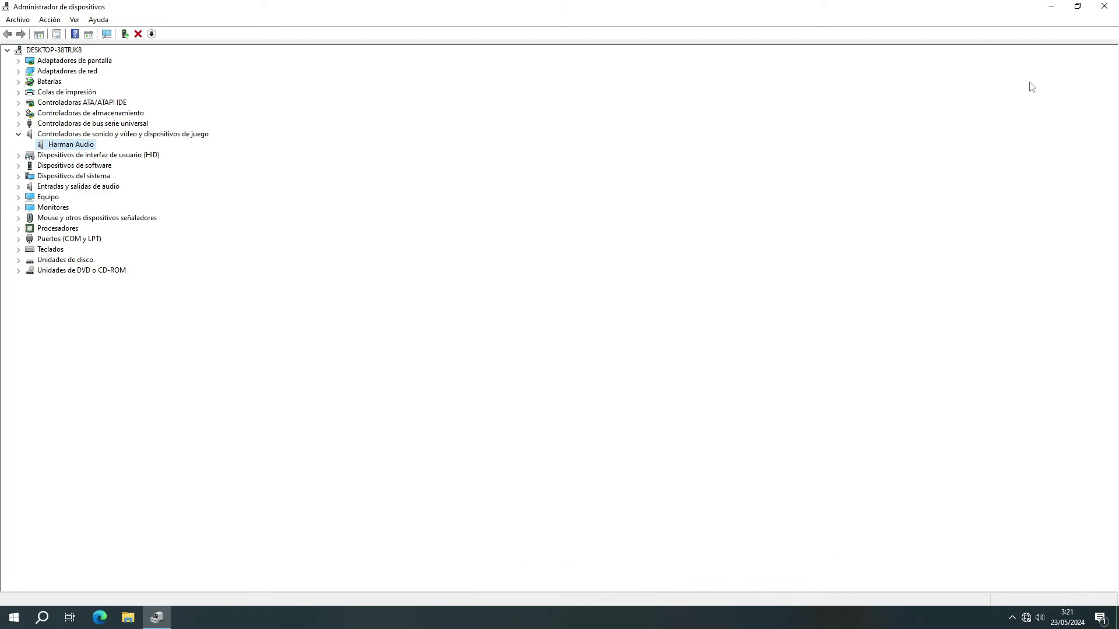
click(1105, 7)
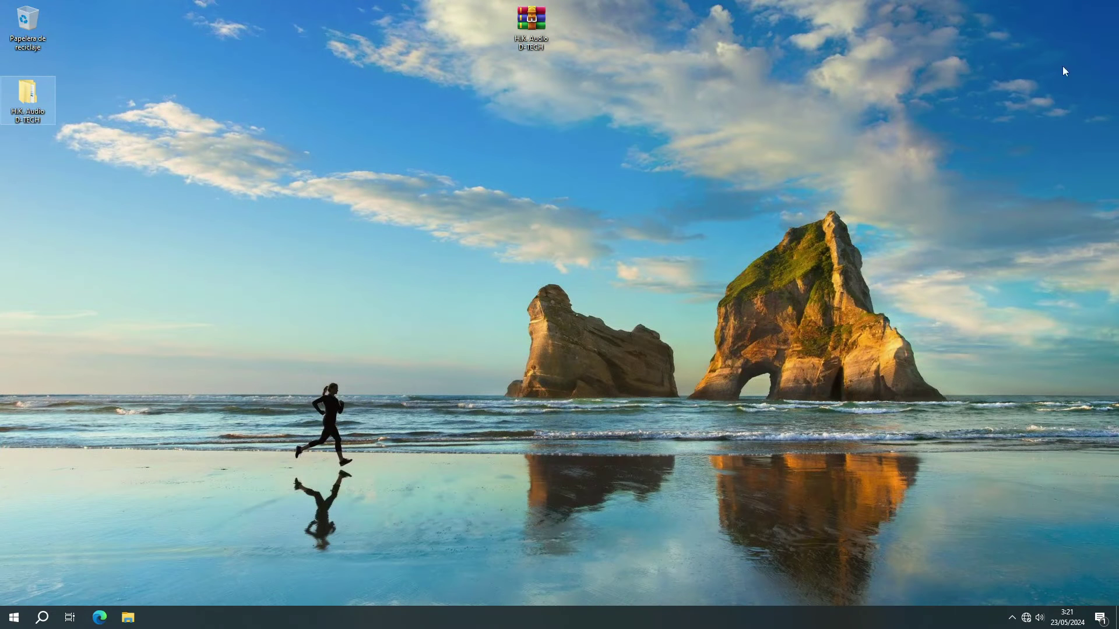
- Restart the computer to apply the driver changes
click(13, 613)
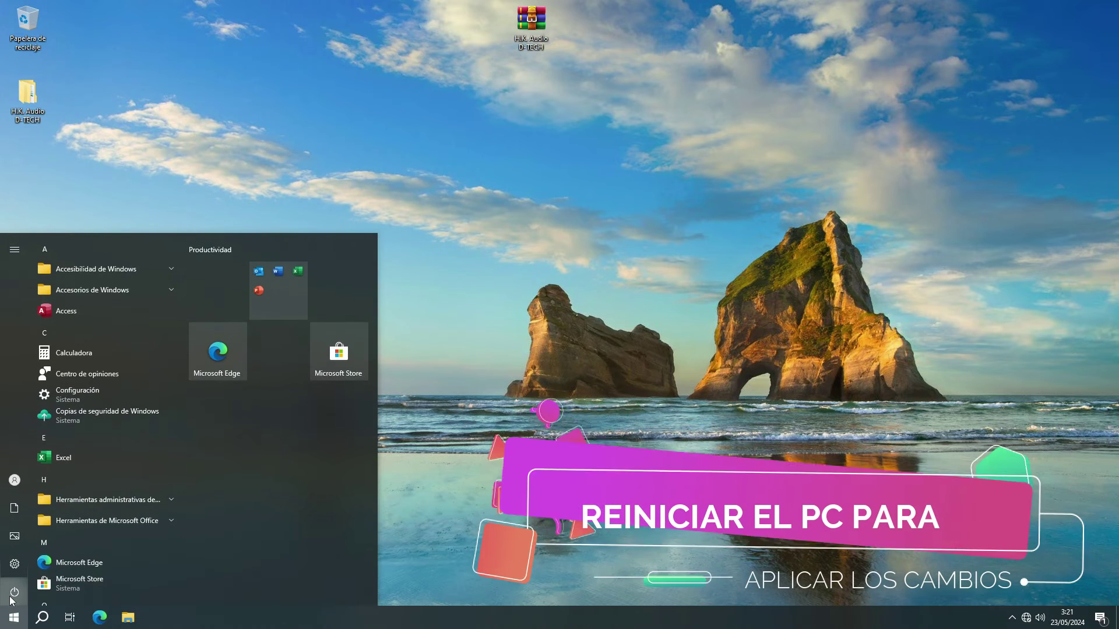
click(14, 592)
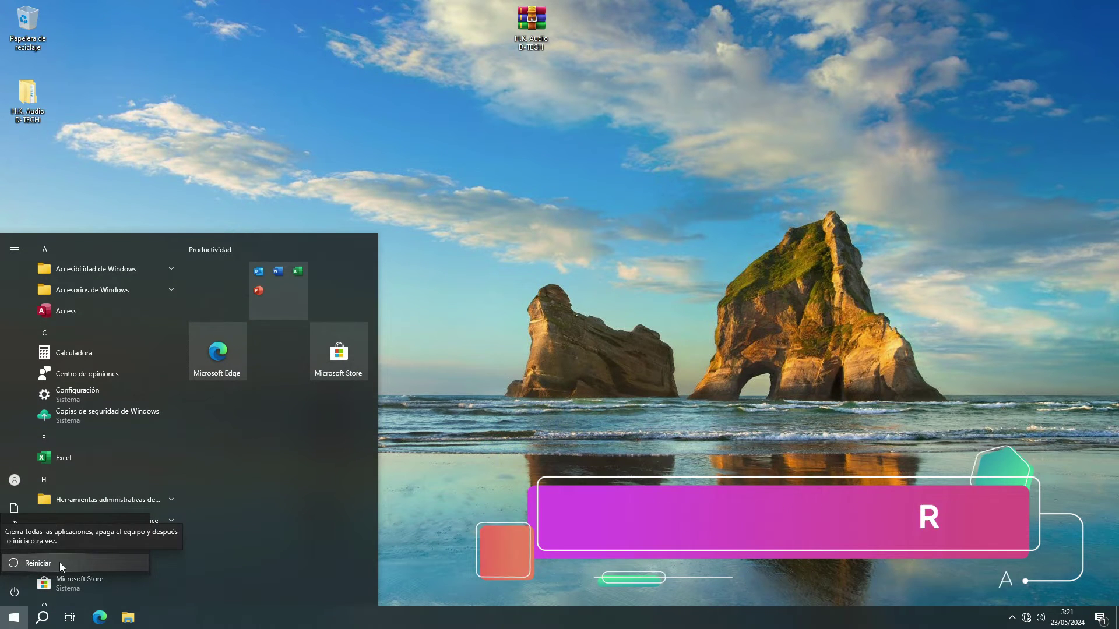
click(60, 561)
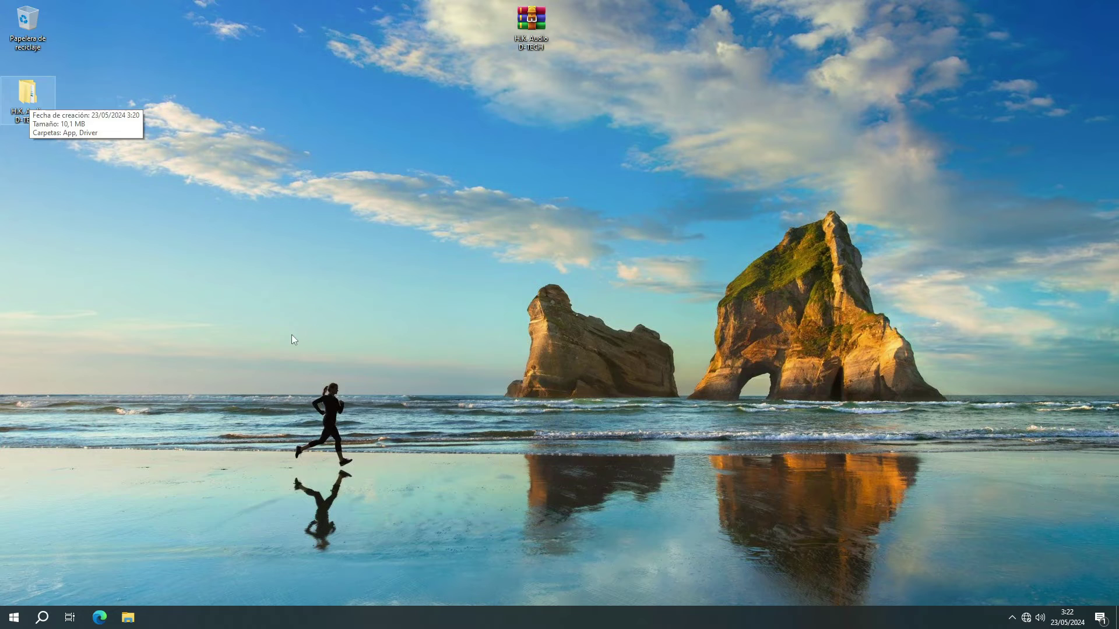
- Launch the Audio By HK_x64 installer from the App folder of H.K. Audio D-TECH
key(Return)
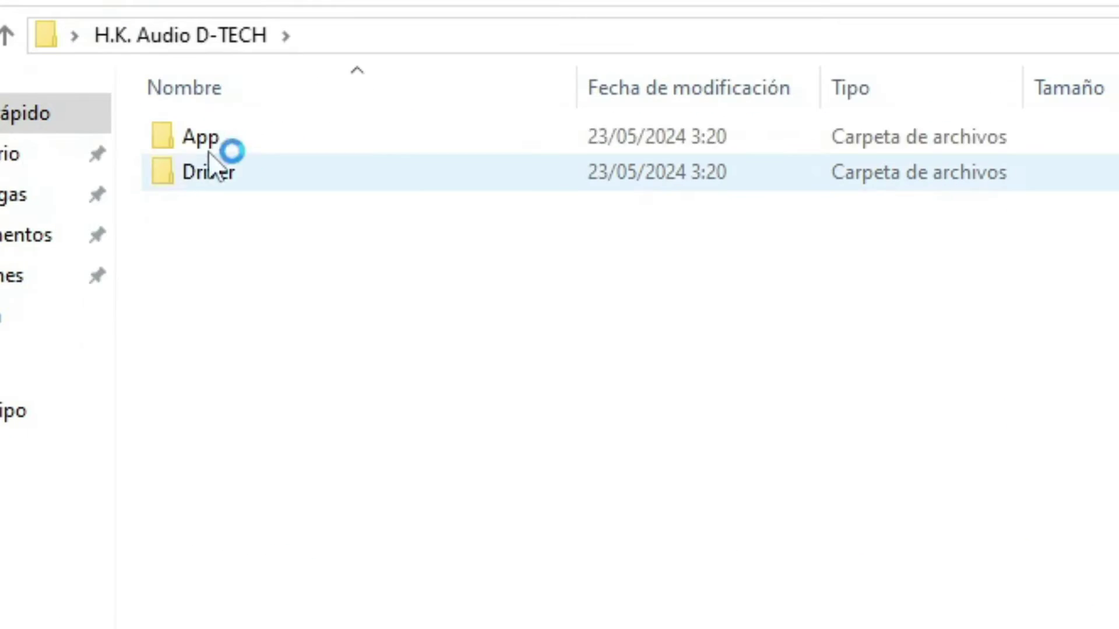
click(354, 196)
double_click(190, 135)
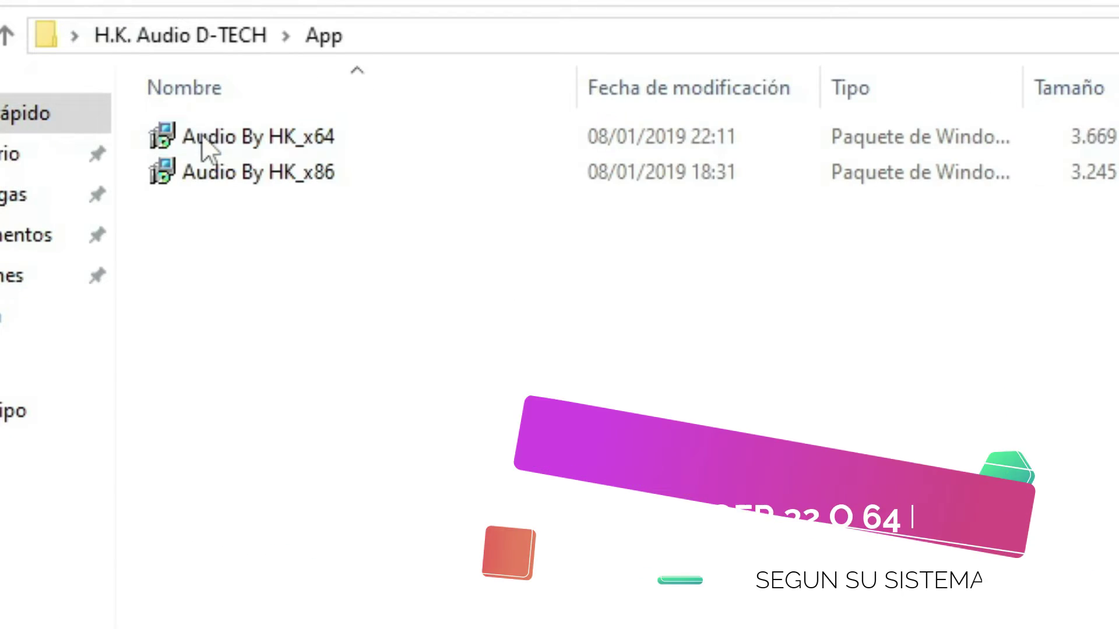
click(239, 138)
click(237, 175)
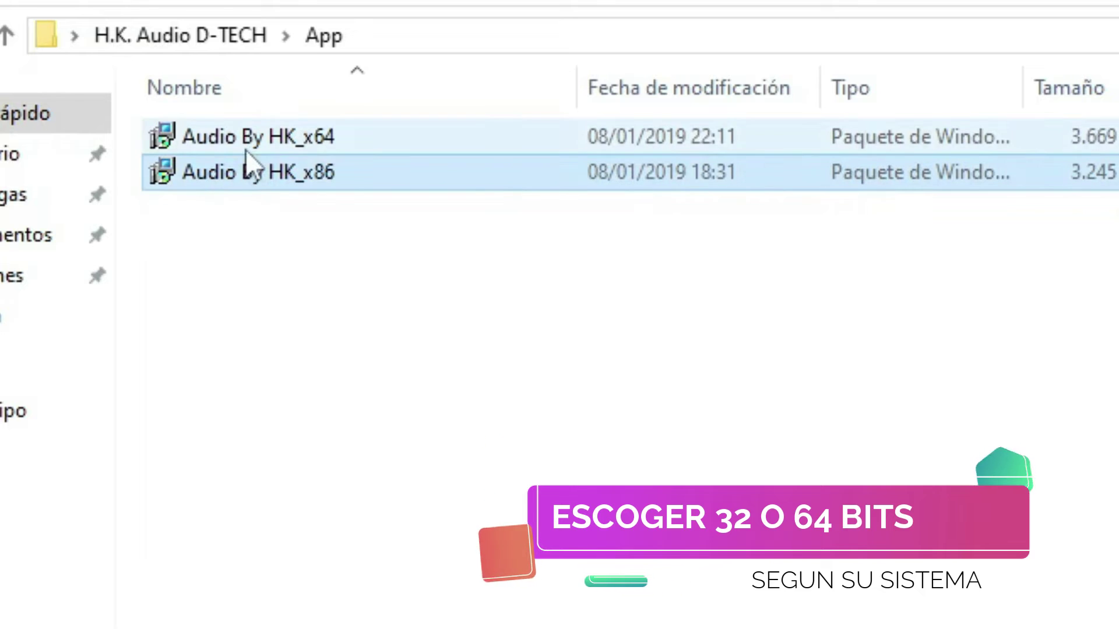
click(245, 146)
double_click(256, 139)
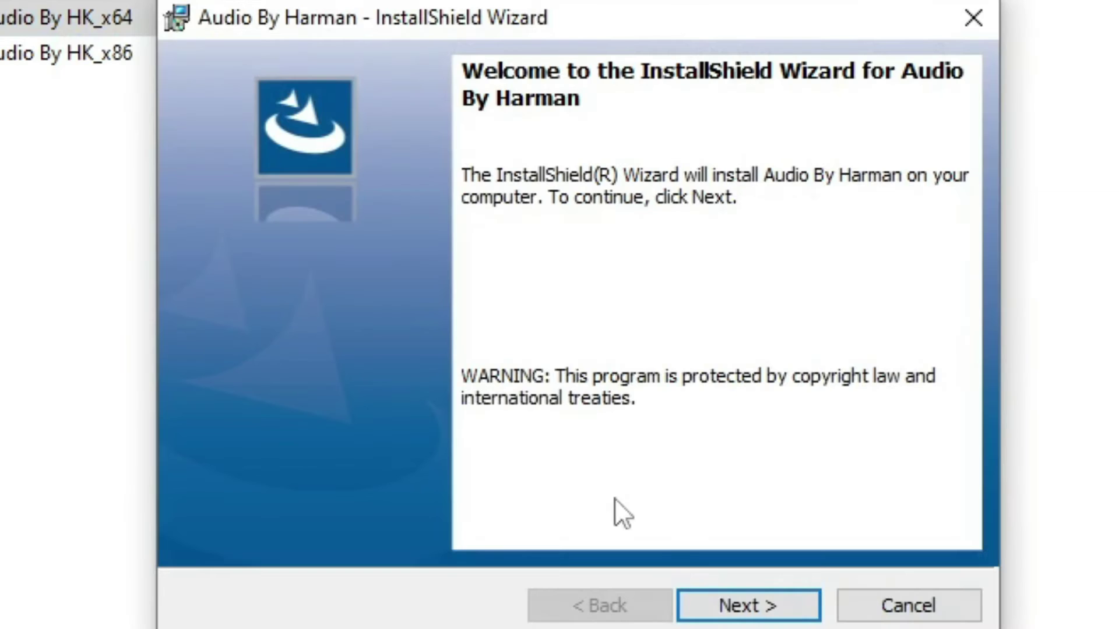
- Complete the Audio By Harman installation through to the end of the wizard and close the App folder window
click(737, 607)
click(737, 607)
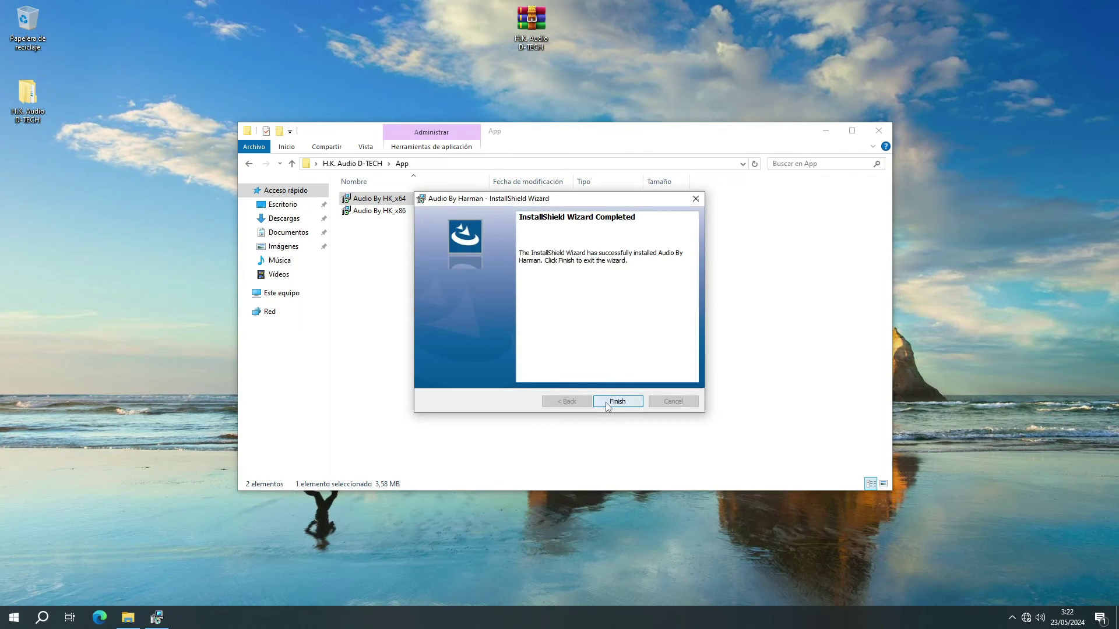
click(617, 401)
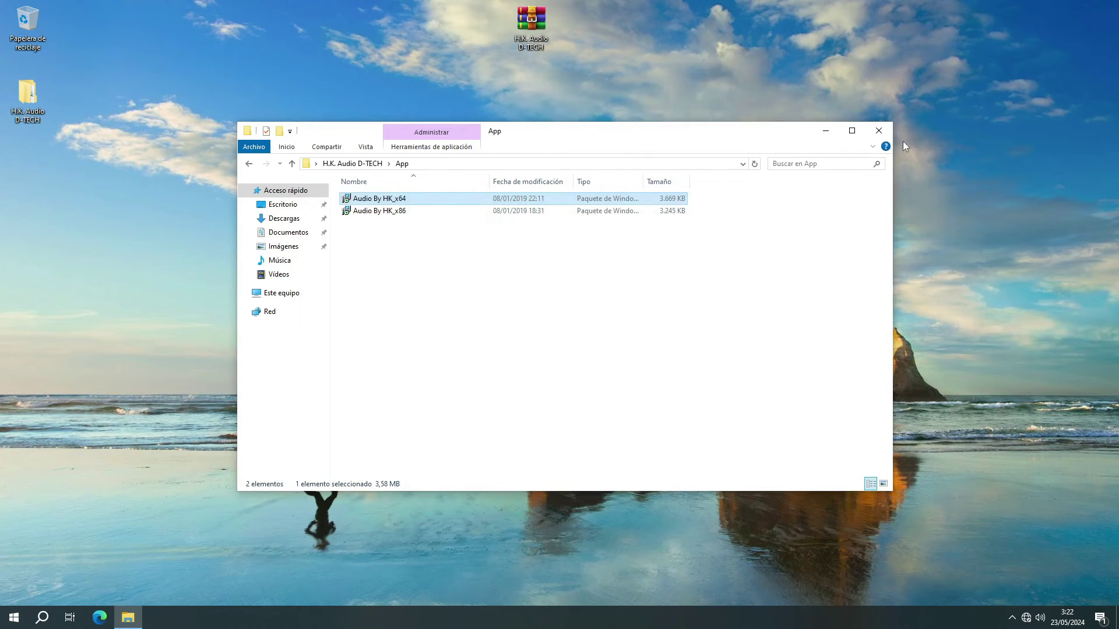
click(878, 131)
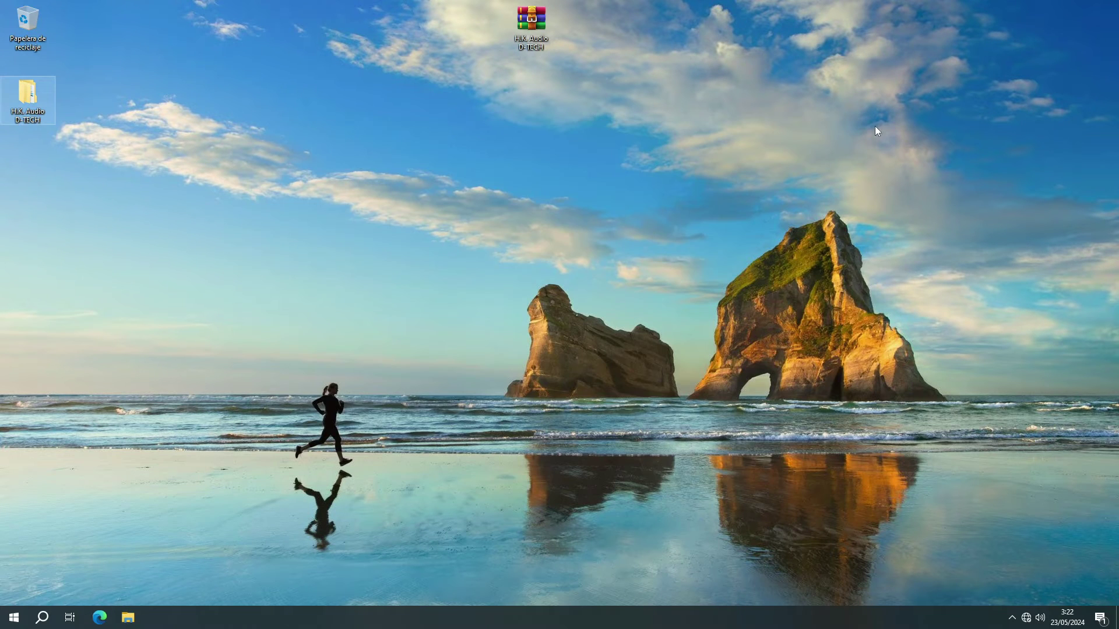
- Open the newly installed Audio By Harman application and switch its audio processing off and back on during music playback
click(14, 617)
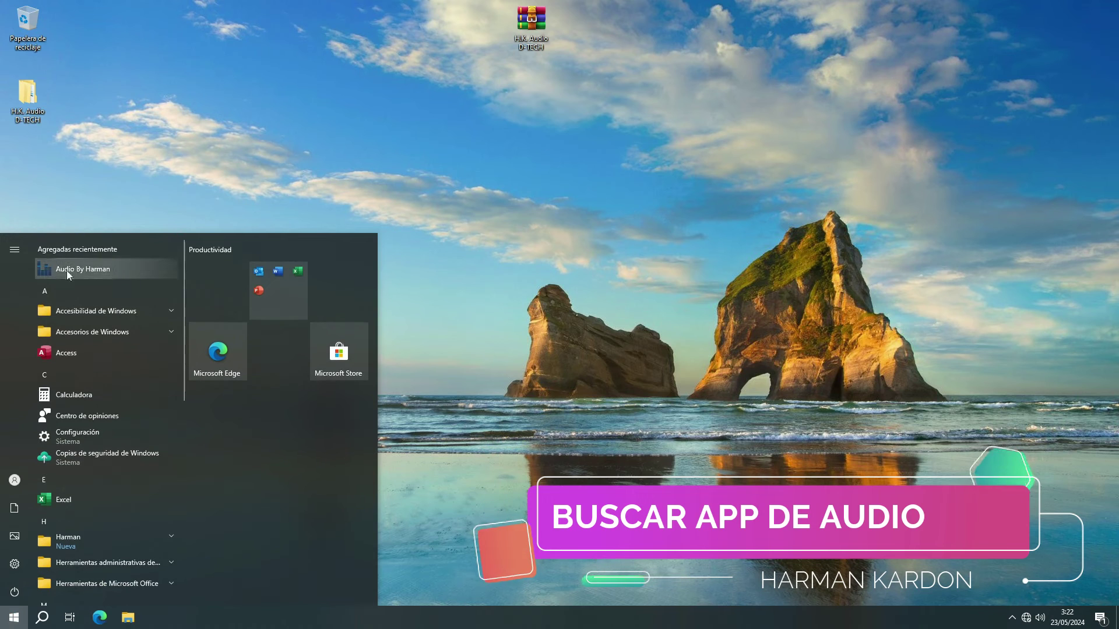
click(93, 271)
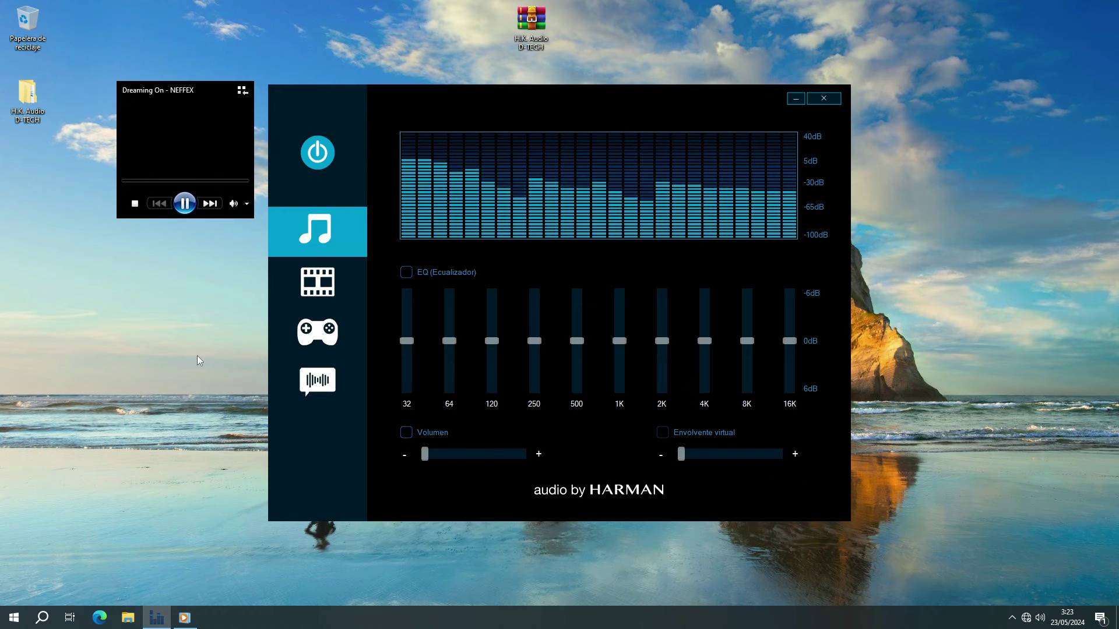
click(316, 152)
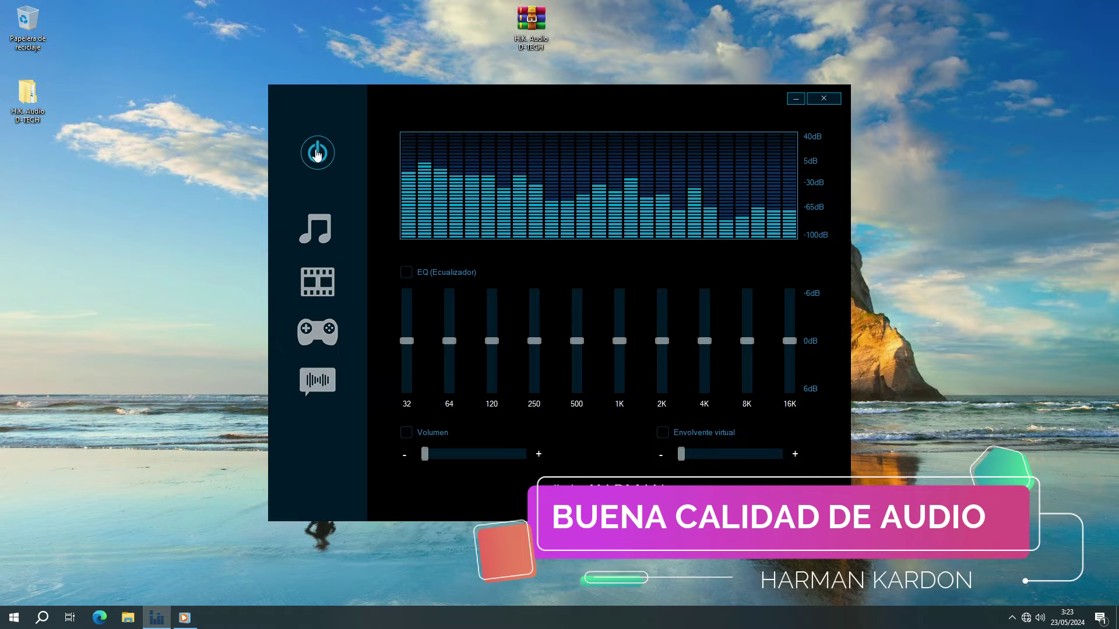
click(317, 153)
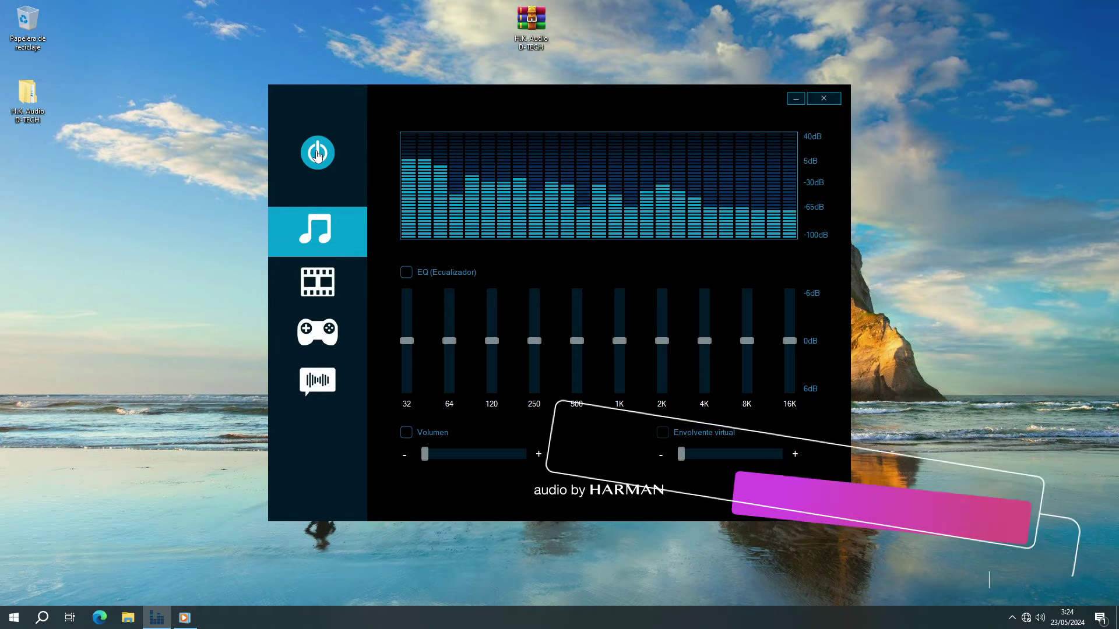
- Try the movie, game and voice presets one after another and return to the music preset
click(316, 282)
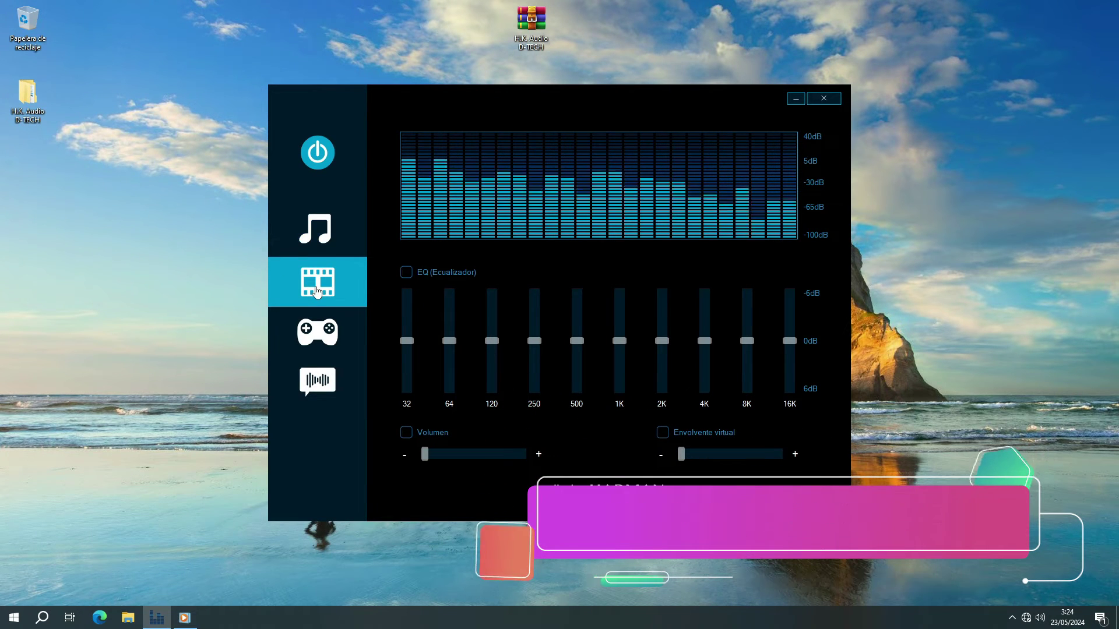
click(317, 331)
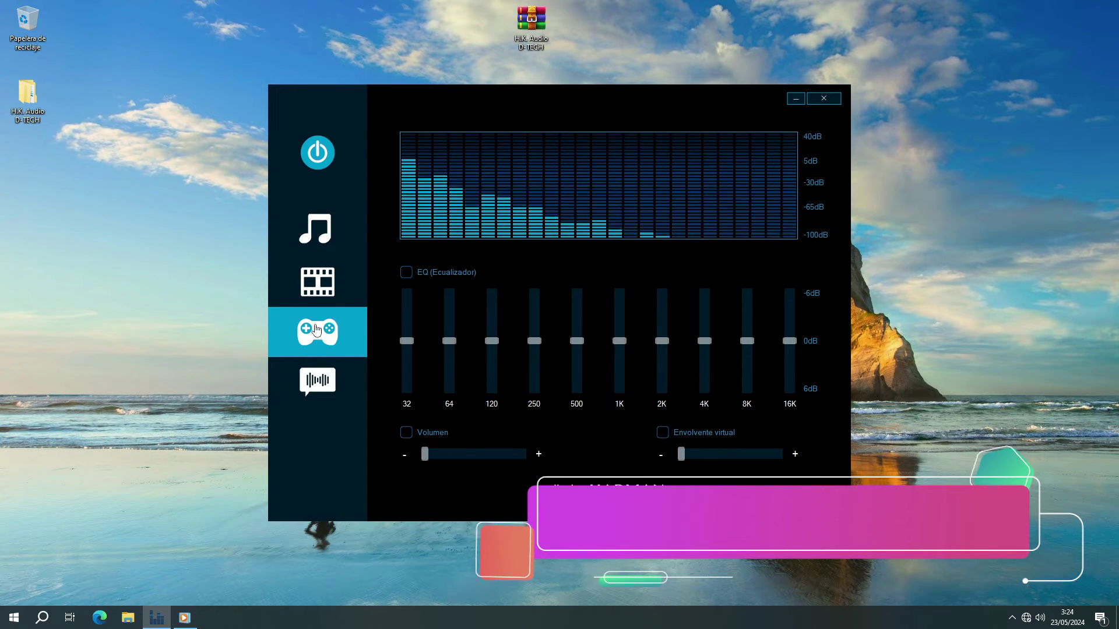
click(319, 382)
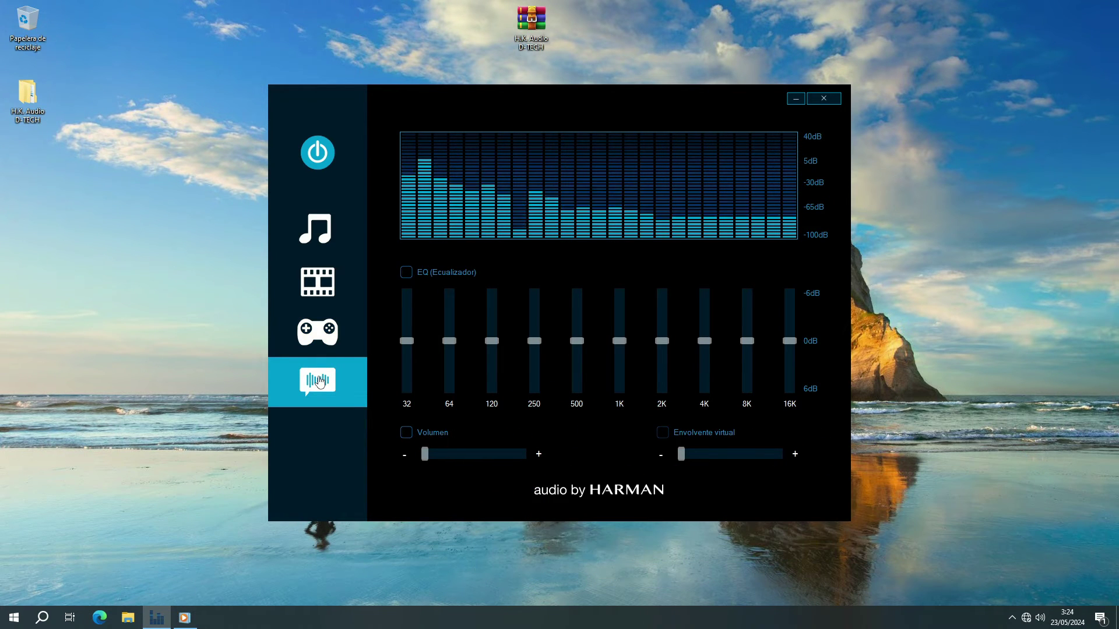
click(320, 223)
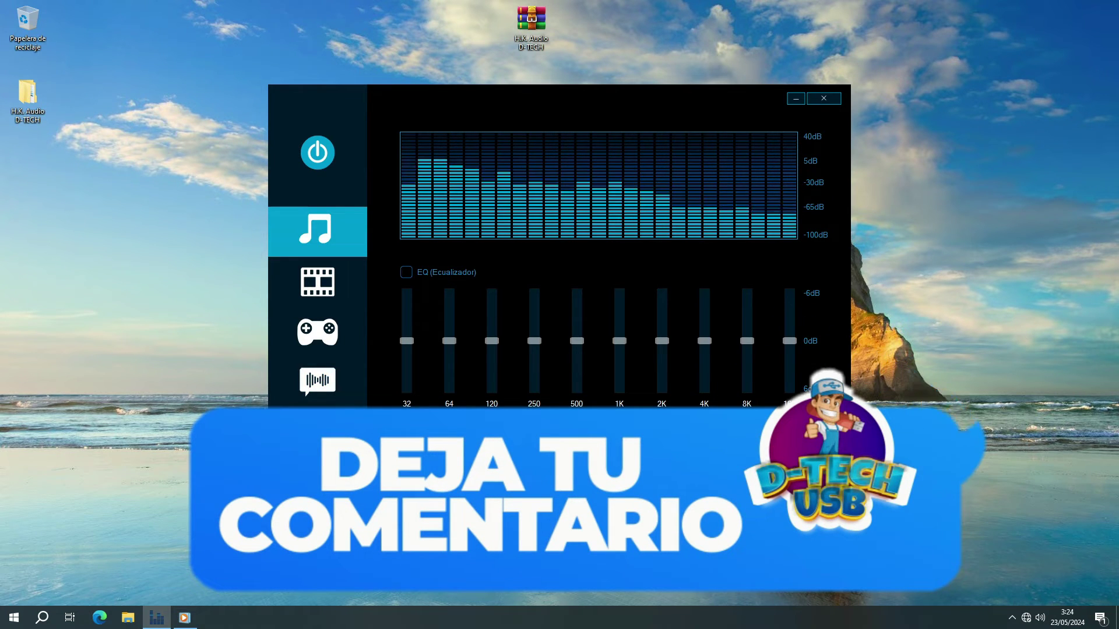
- Enable Volumen for the music preset, set its slider to about 60 percent, and switch the option off again
click(408, 436)
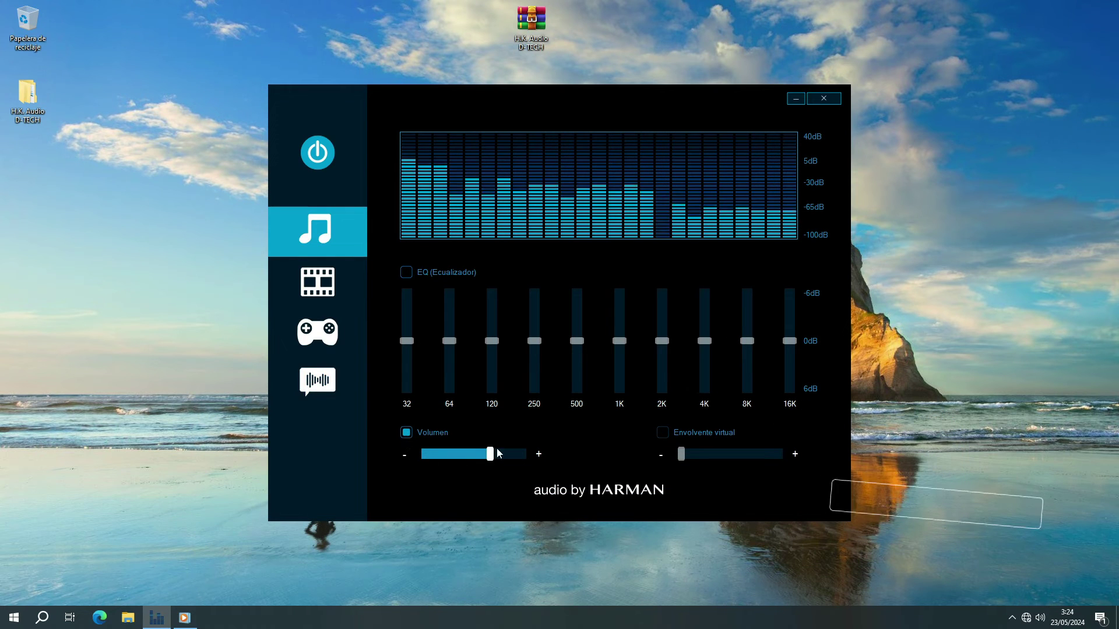
mouse_move(490, 454)
mouse_down()
mouse_move(451, 458)
mouse_move(486, 459)
mouse_up()
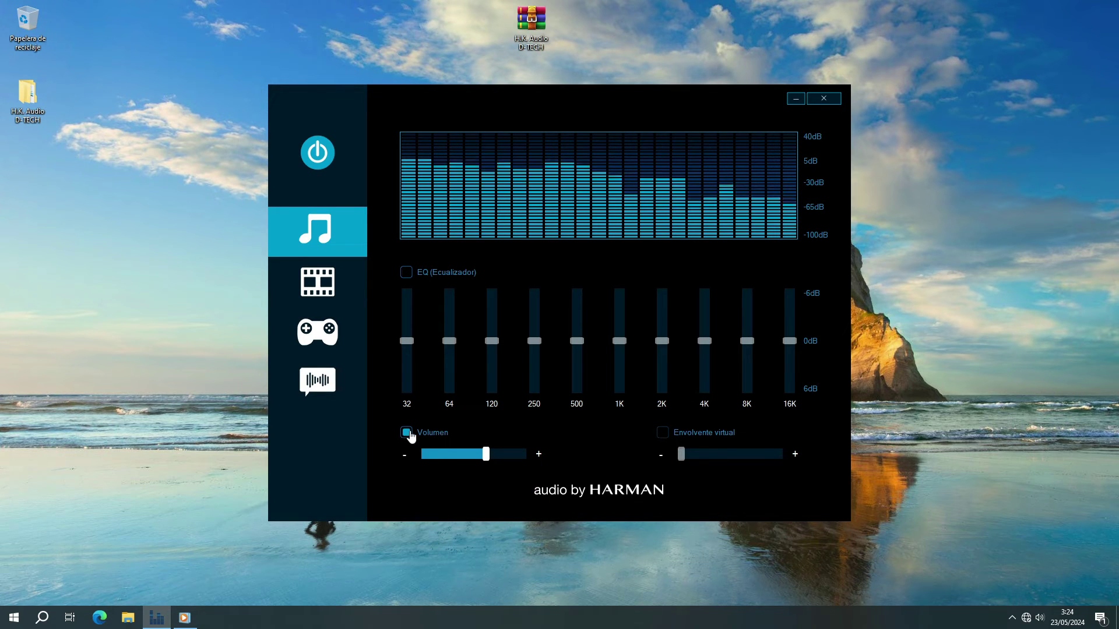
click(407, 433)
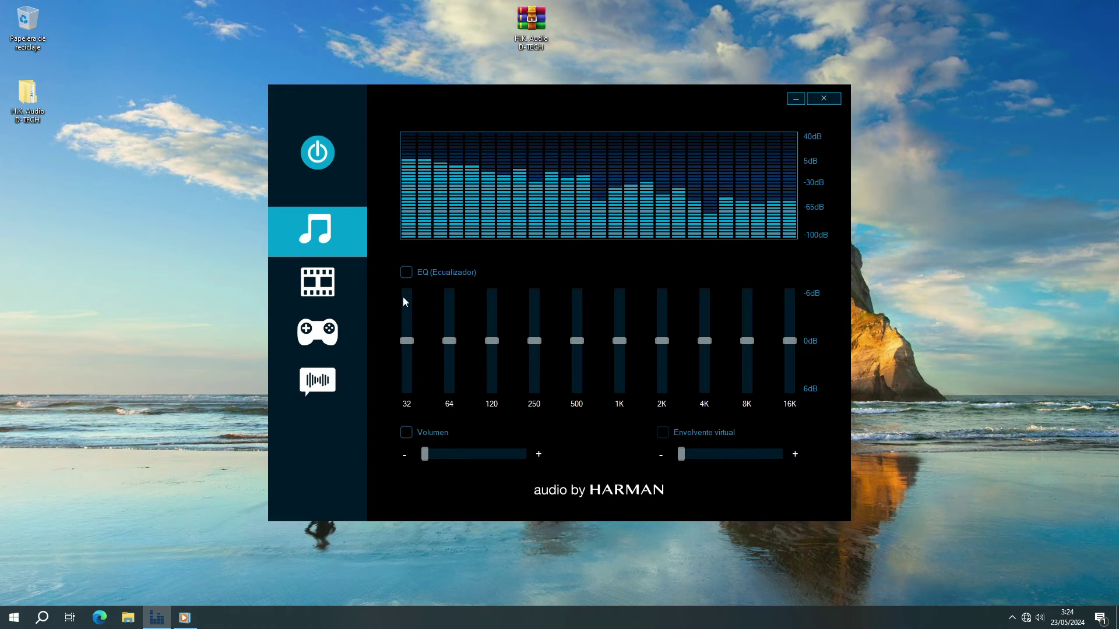
- Enable Envolvente virtual at about 60 percent for both the movie and game presets, with Volumen also enabled for the game preset
click(341, 292)
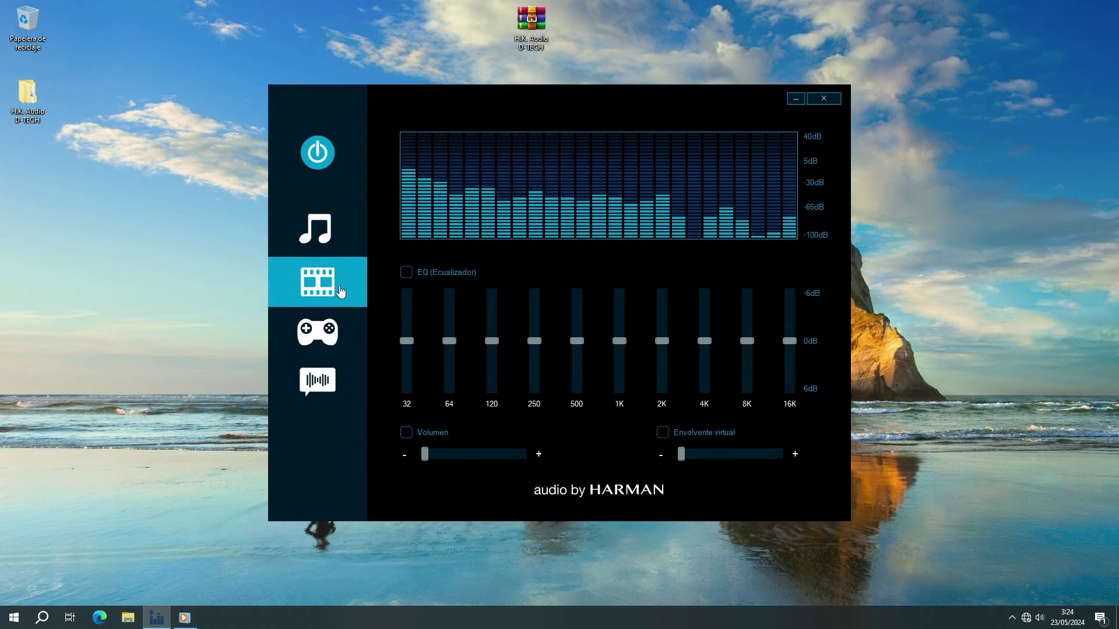
click(663, 434)
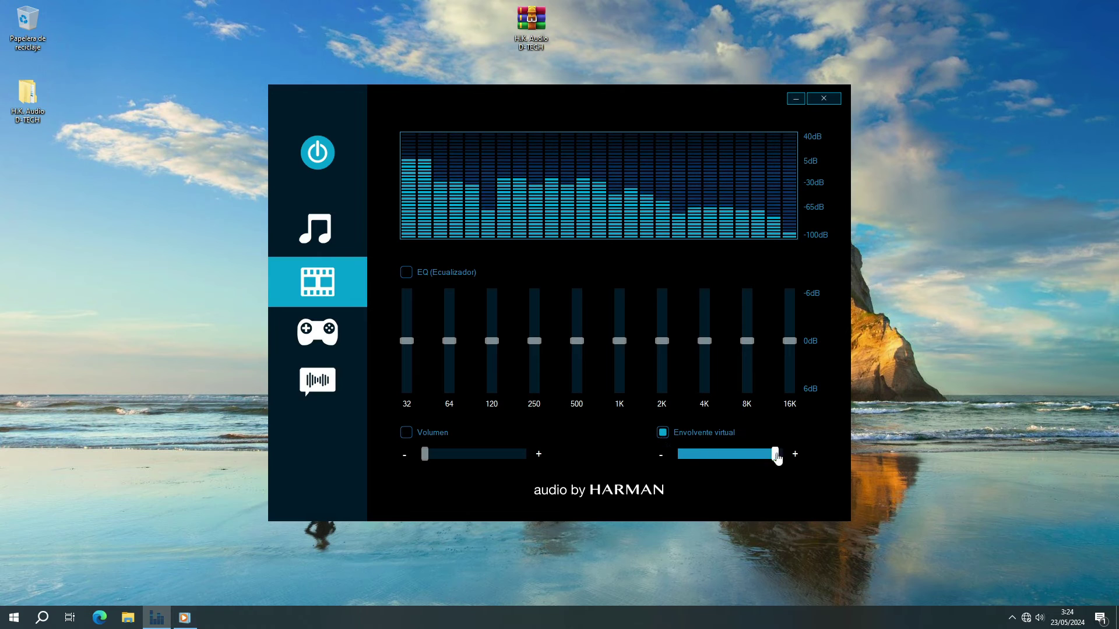
drag(777, 458, 740, 462)
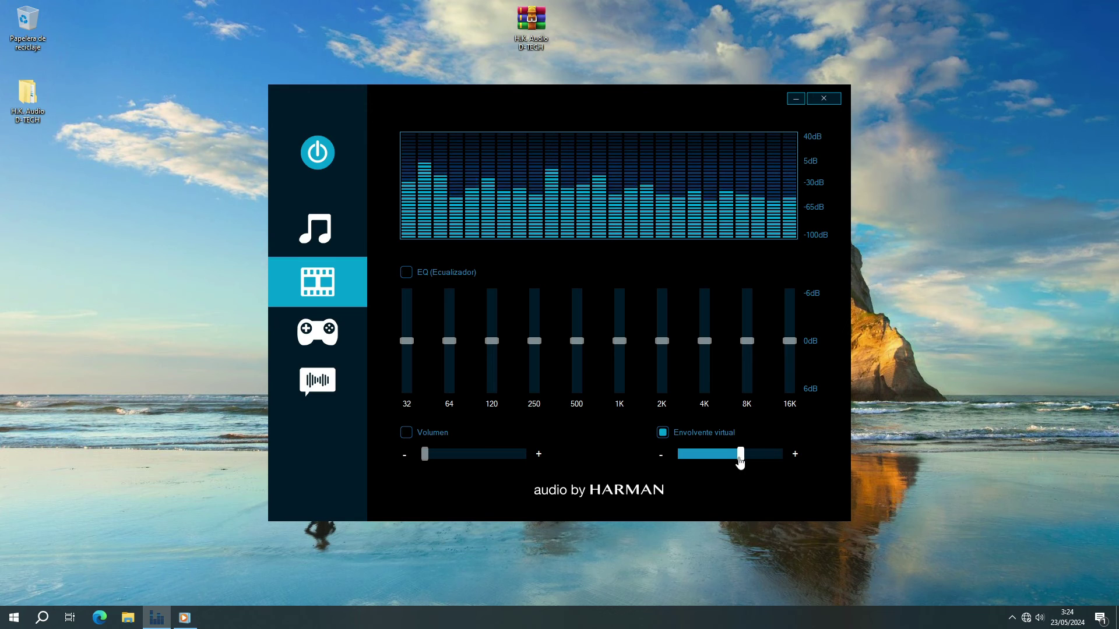
click(330, 338)
mouse_move(734, 458)
mouse_down()
mouse_move(711, 461)
mouse_move(741, 462)
mouse_up()
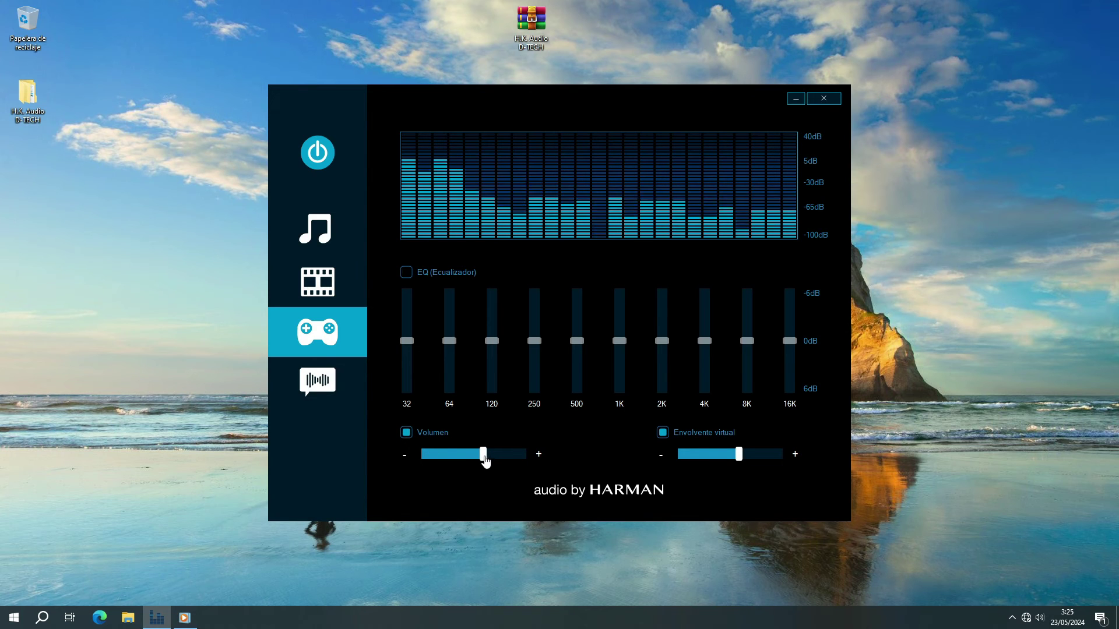
- Return to the music preset with Volumen enabled and compare the sound by switching the audio processing off and back on
click(312, 234)
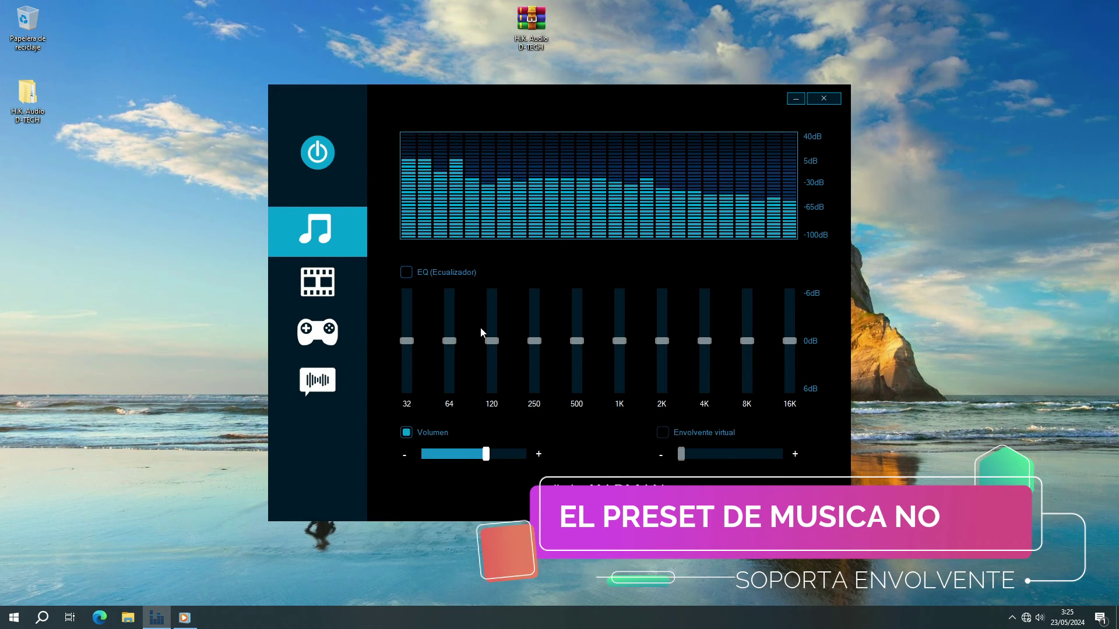
click(319, 165)
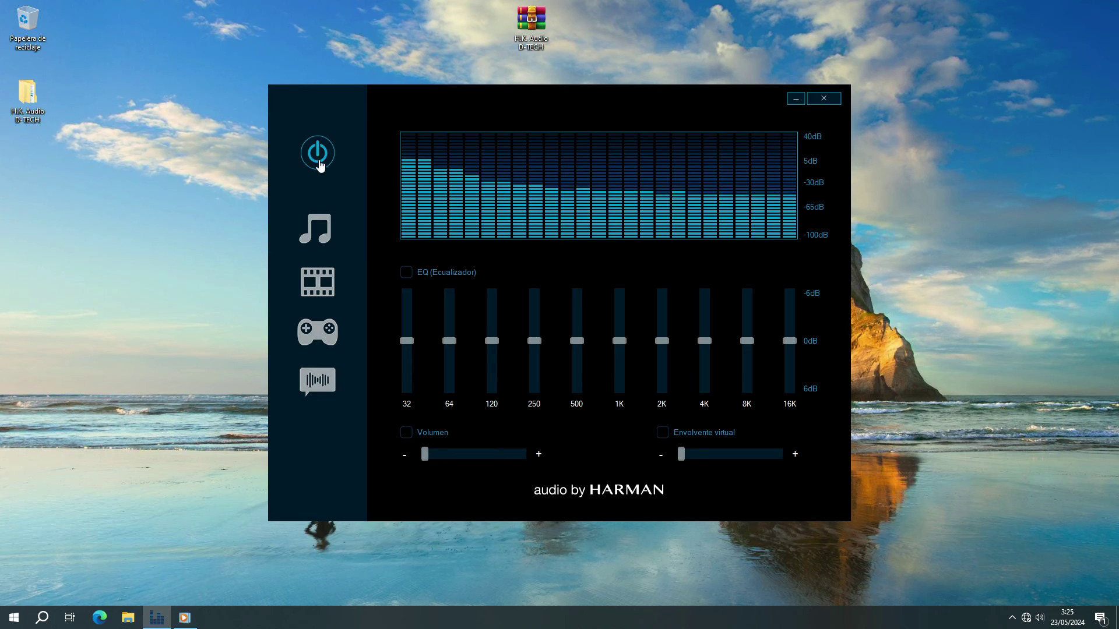
click(319, 166)
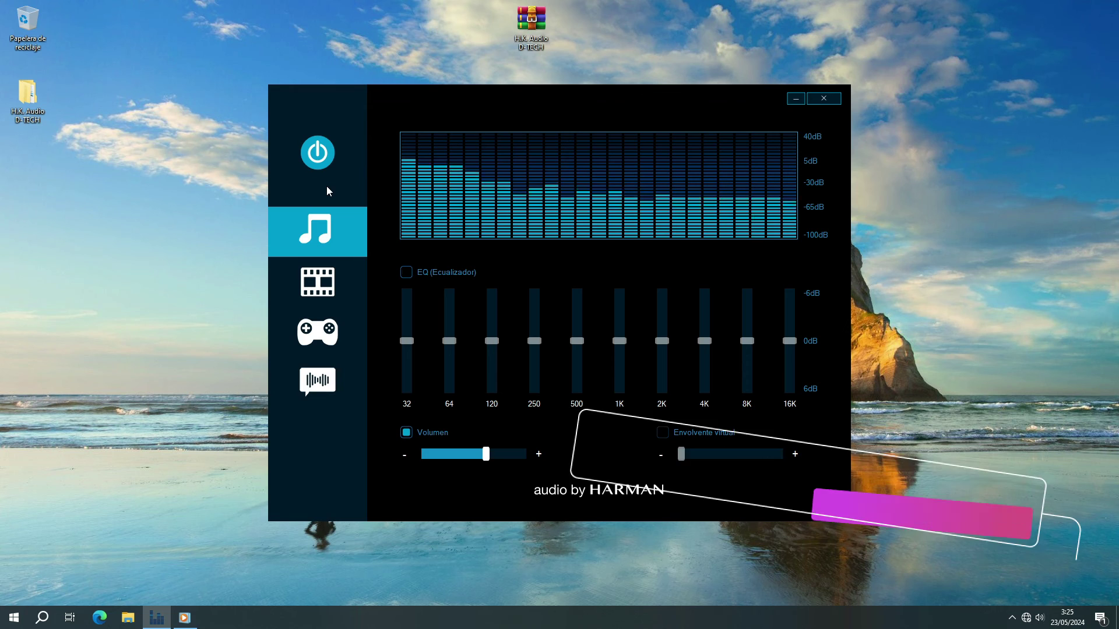
- Bring up the media player window to check the playing track, and minimize it again
click(185, 616)
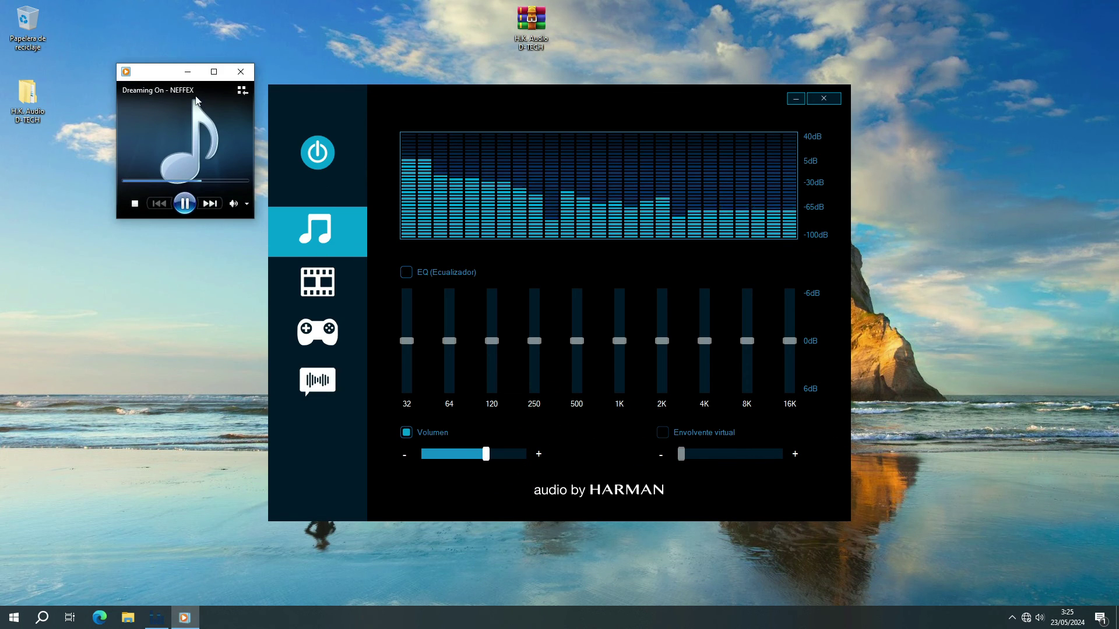
click(188, 71)
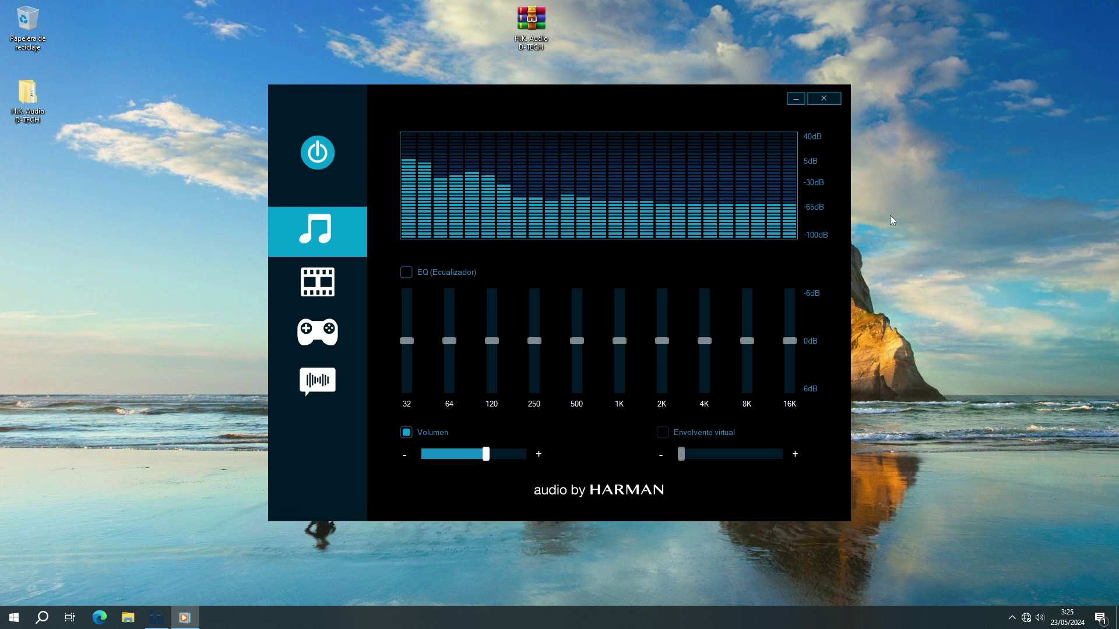